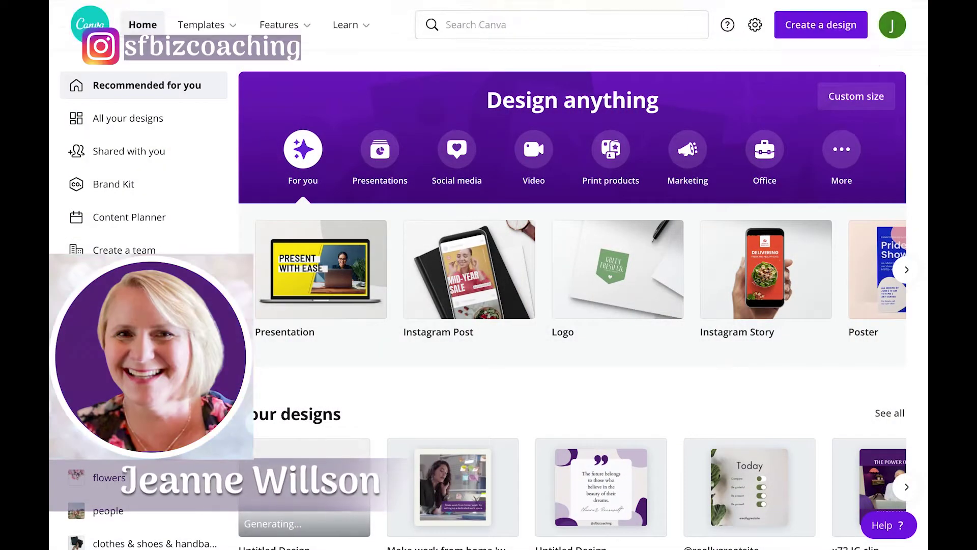
# Step: Start a new Instagram Post with the 'The secret of getting ahead is getting started' quote template
pyautogui.click(820, 32)
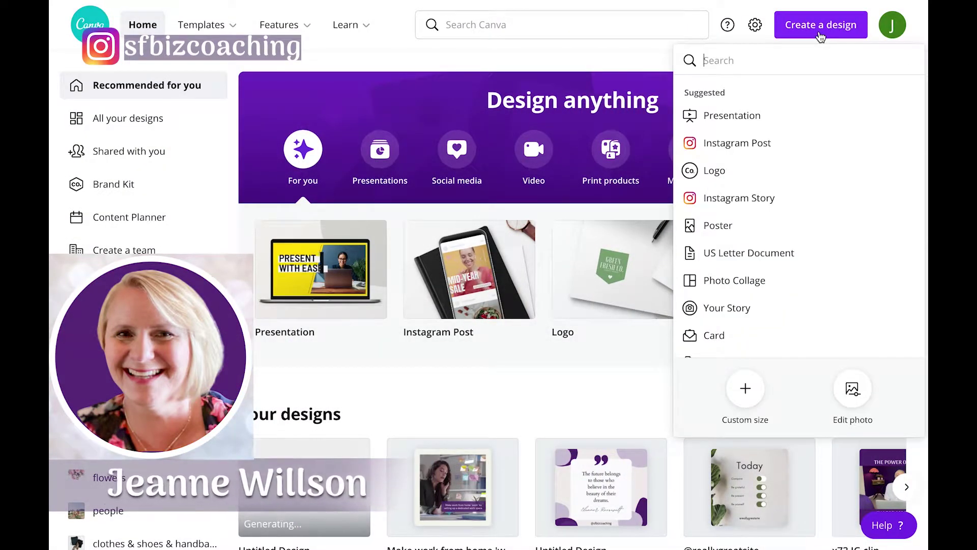
pyautogui.click(721, 147)
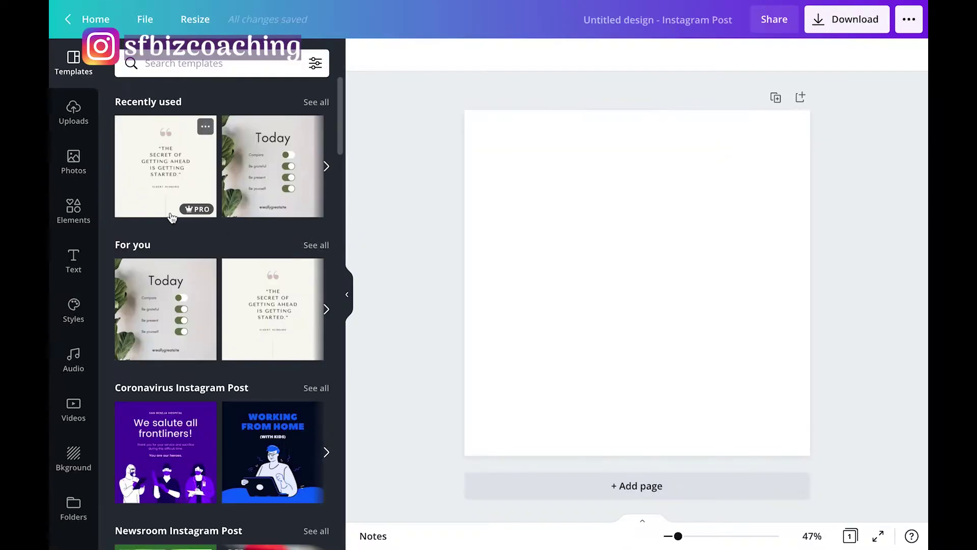
pyautogui.click(168, 167)
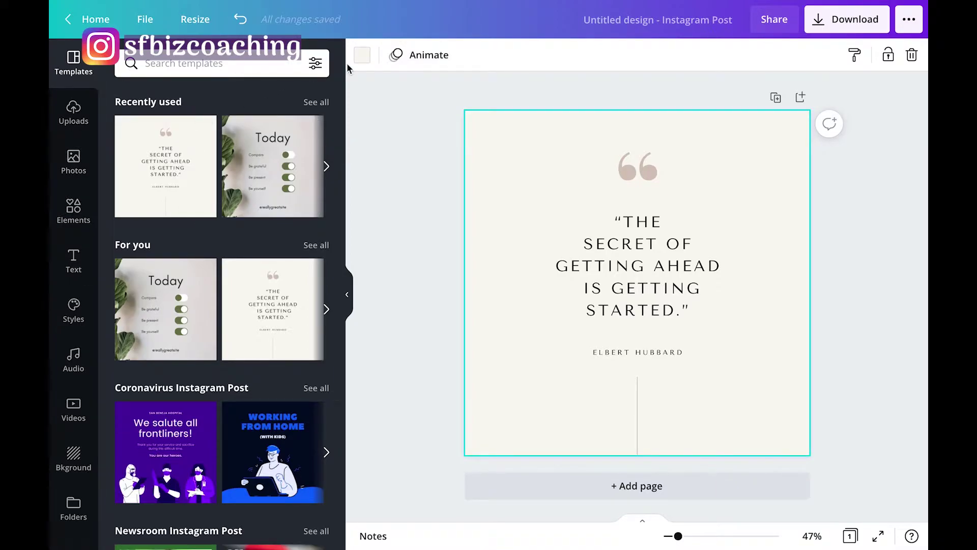
# Step: Make the page background lavender and the quote marks dark purple
pyautogui.click(362, 57)
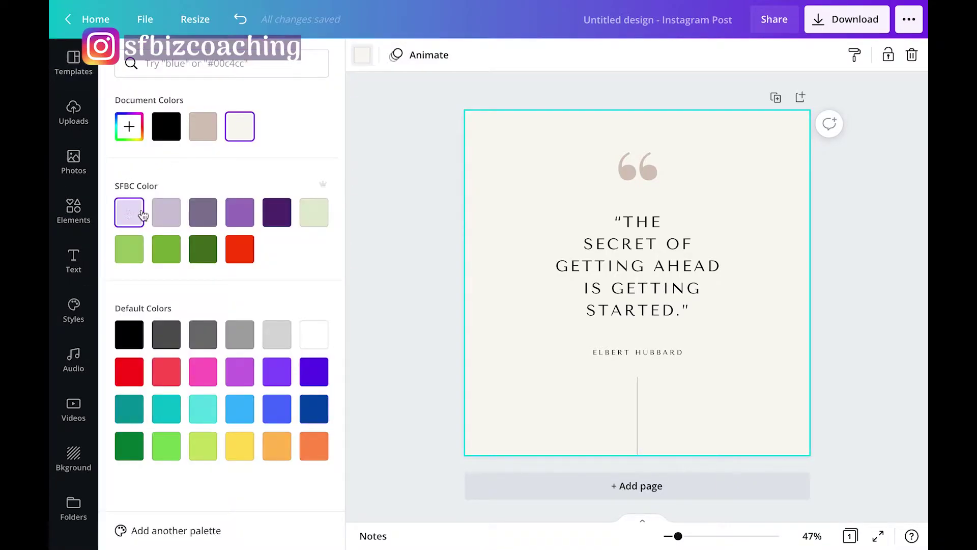
pyautogui.click(165, 212)
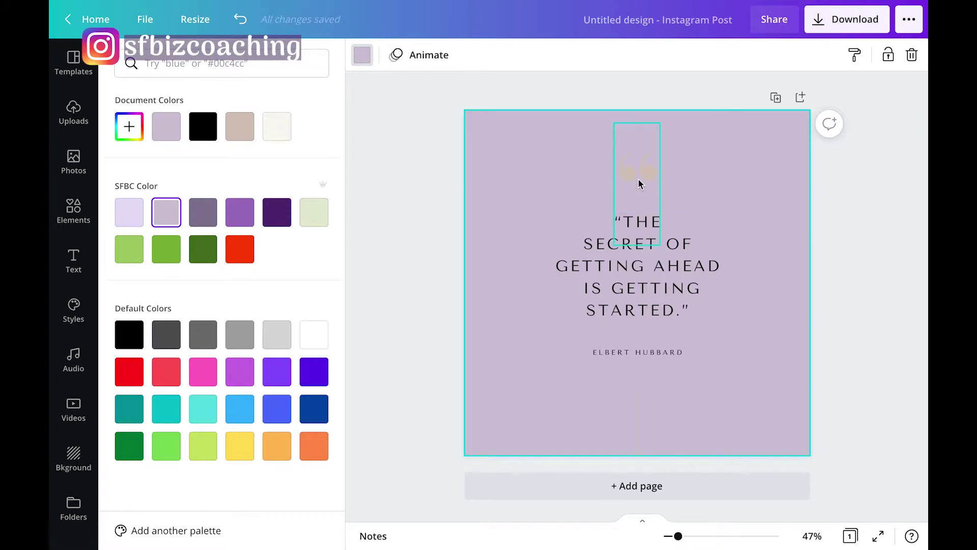
pyautogui.click(639, 184)
pyautogui.click(570, 55)
pyautogui.click(277, 212)
# Step: Add a small body-text handle line at size 20 near the bottom of the page
pyautogui.click(74, 261)
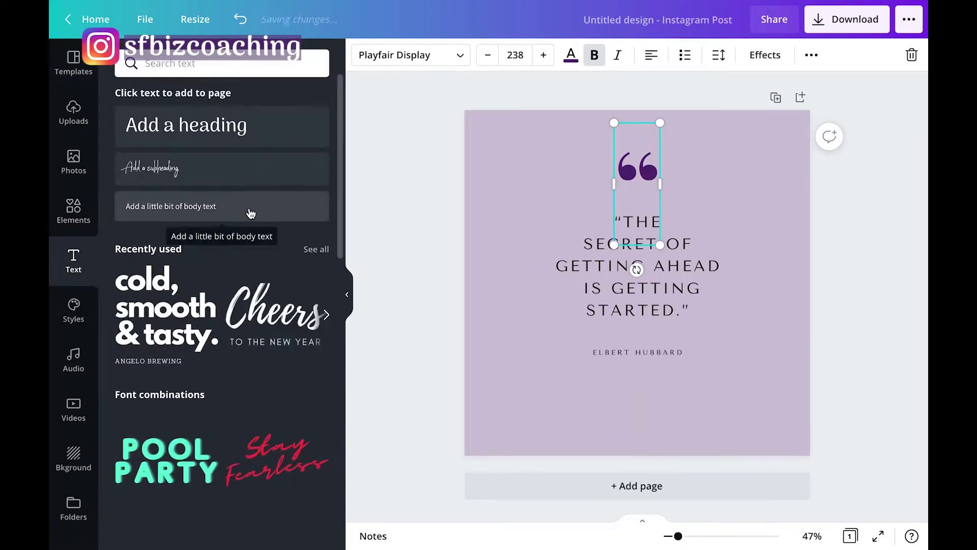
pyautogui.click(250, 213)
pyautogui.write('coaching')
pyautogui.click(515, 55)
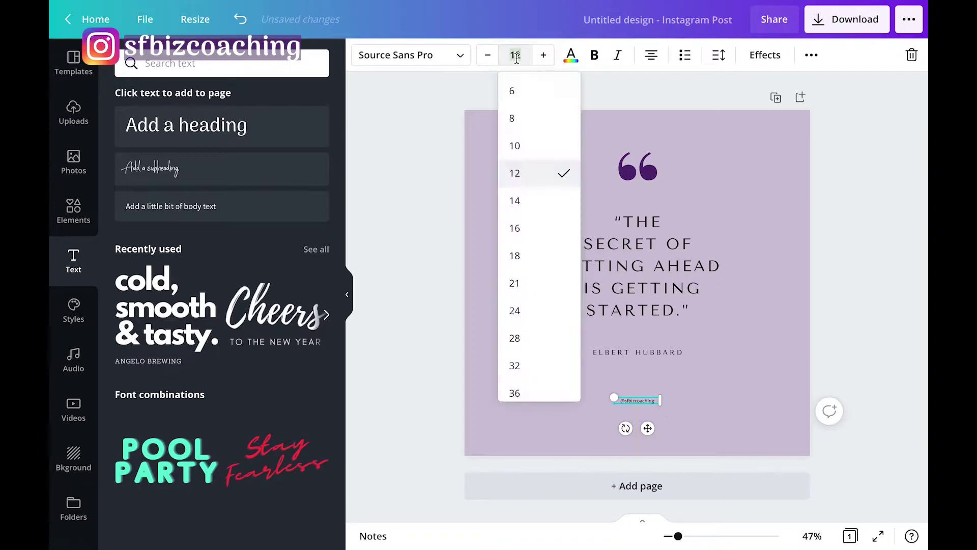
pyautogui.write('20')
pyautogui.press('Return')
pyautogui.moveTo(637, 401); pyautogui.dragTo(638, 428)
# Step: Set the attribution to size 21 and the quote to 48, widened and centred
pyautogui.click(638, 352)
pyautogui.click(515, 55)
pyautogui.click(543, 279)
pyautogui.click(651, 266)
pyautogui.click(515, 55)
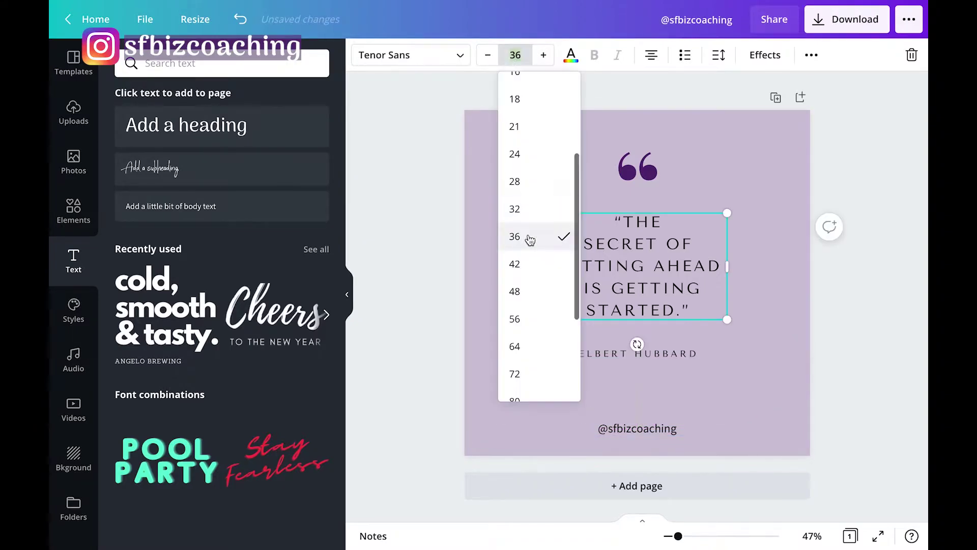
pyautogui.click(515, 291)
pyautogui.moveTo(554, 268); pyautogui.dragTo(508, 268)
pyautogui.moveTo(730, 268); pyautogui.dragTo(774, 268)
pyautogui.moveTo(686, 280); pyautogui.dragTo(674, 280)
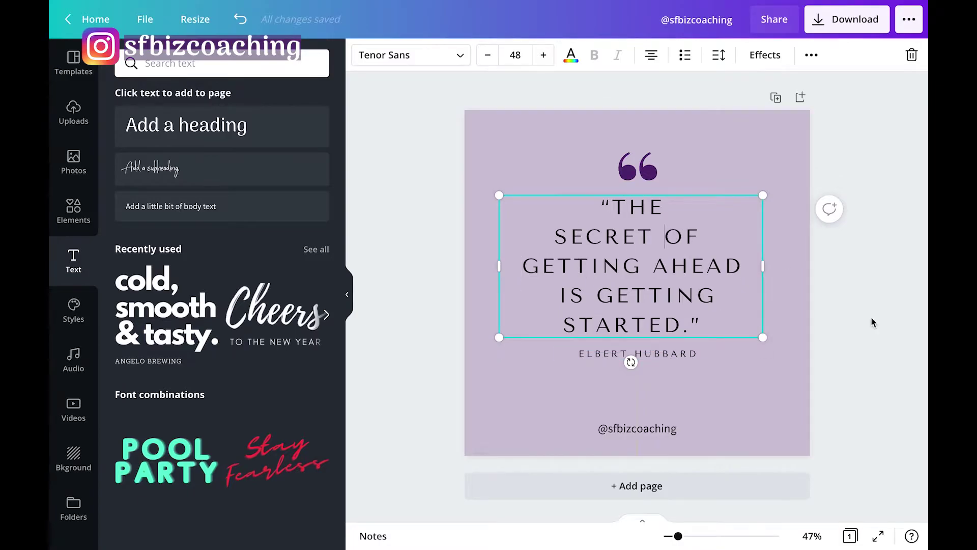
pyautogui.click(833, 308)
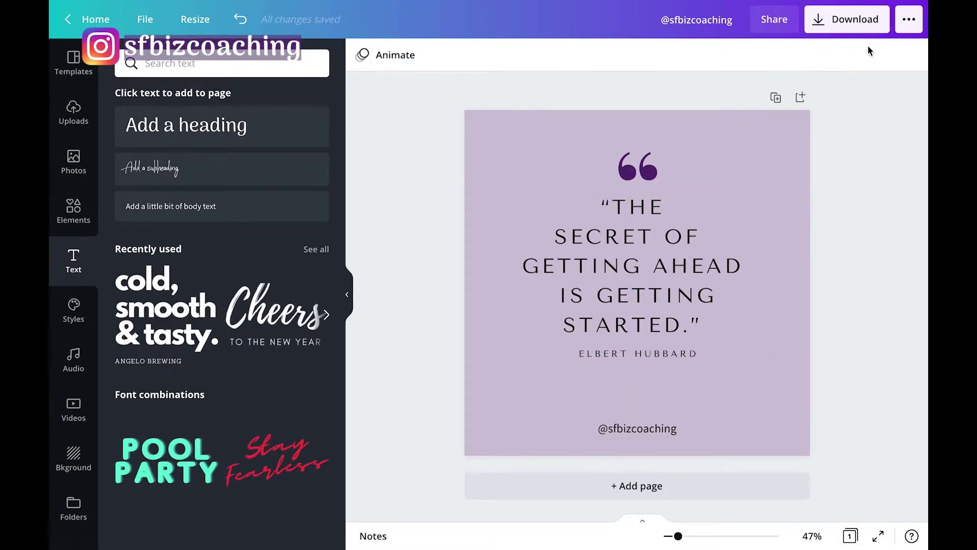
# Step: Choose to publish to the connected Instagram Business account
pyautogui.click(909, 18)
pyautogui.click(829, 130)
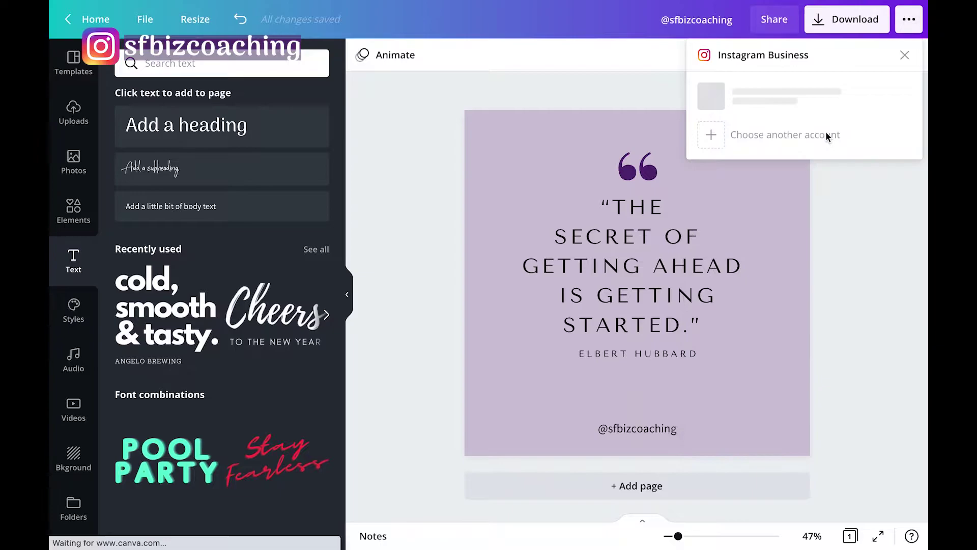
pyautogui.click(766, 94)
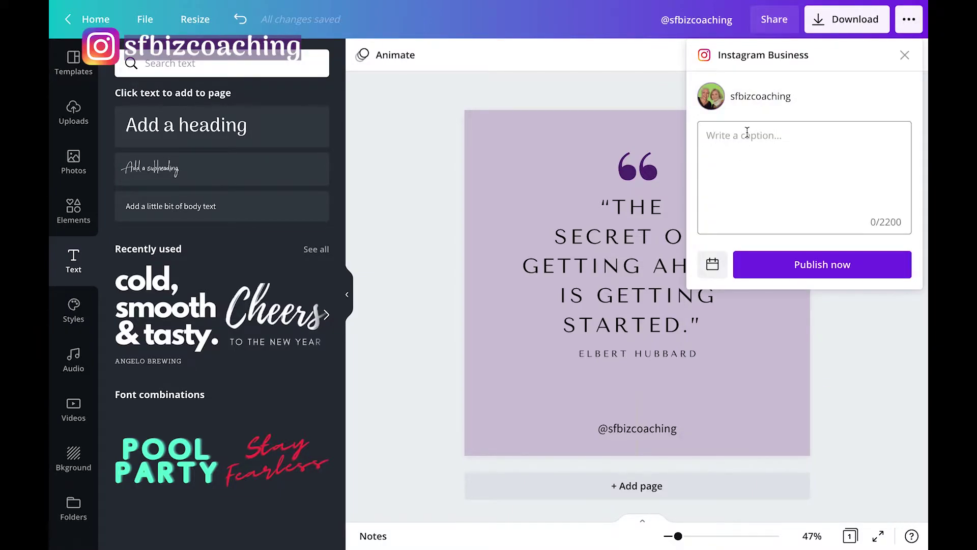
# Step: Paste the hashtag caption, add a 'Getting started?' line, publish and view the post
pyautogui.click(747, 132)
pyautogui.write('How are you planning to spend your day?  #grateful #entrepreneur #marketing')
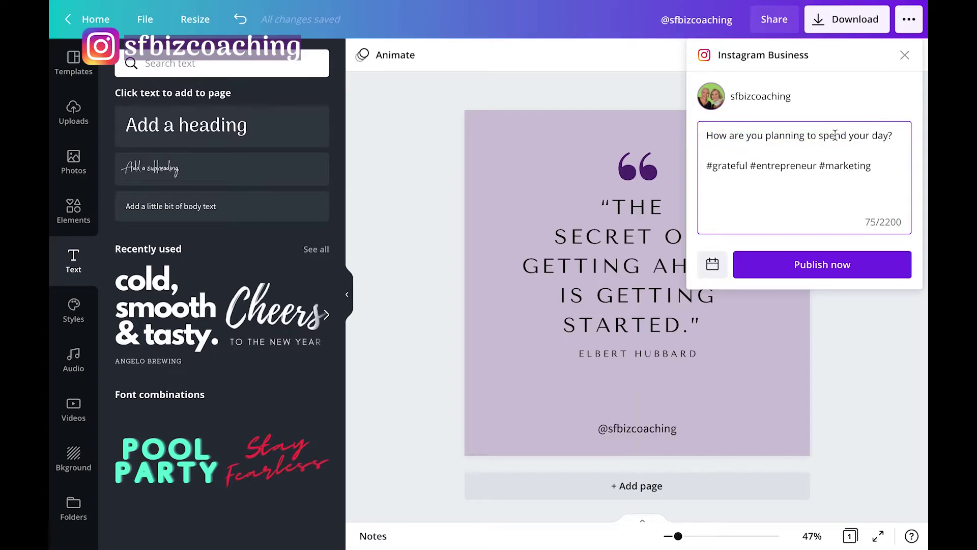
pyautogui.moveTo(709, 134); pyautogui.dragTo(895, 134)
pyautogui.click(906, 134)
pyautogui.press('Return')
pyautogui.write('Getting started?')
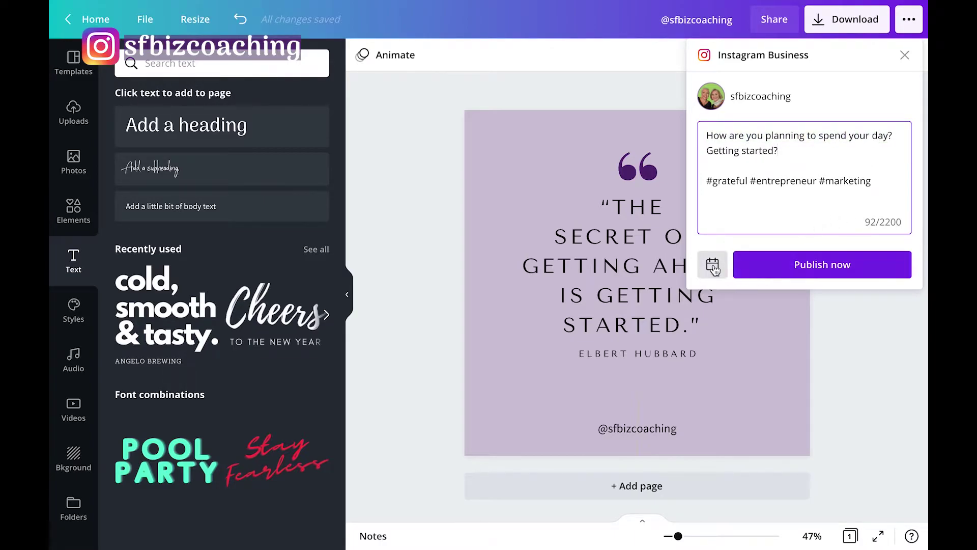
pyautogui.click(810, 265)
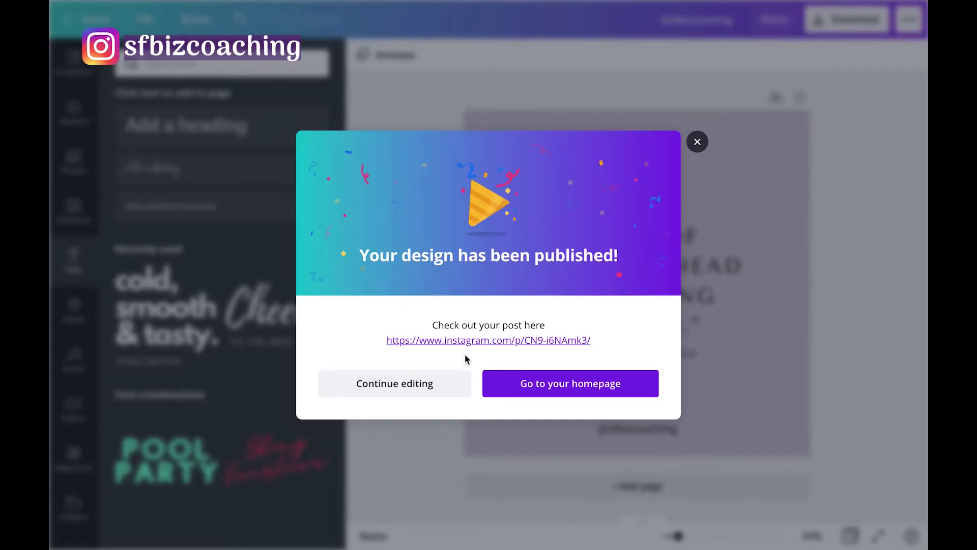
pyautogui.click(489, 341)
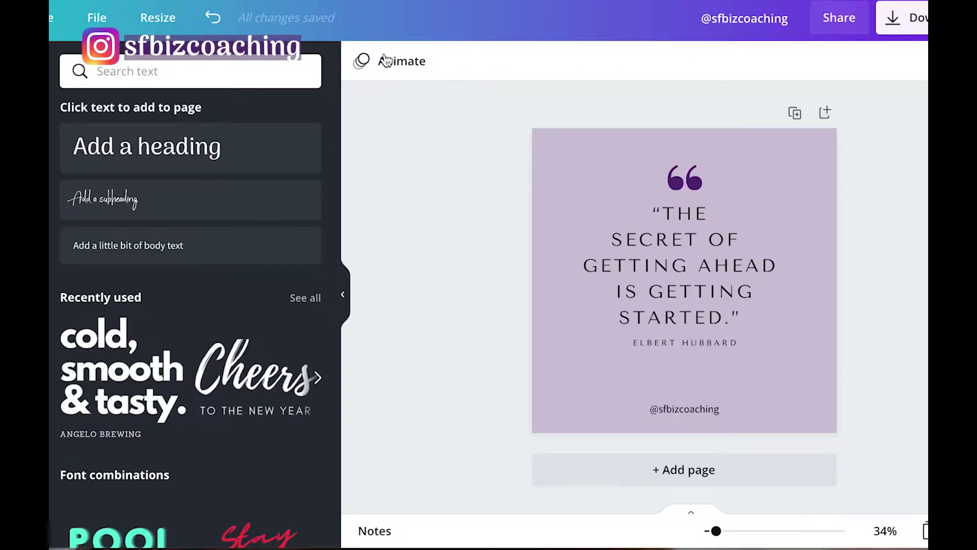
# Step: Preview the Block and Breathe animations, then apply Rise to the page
pyautogui.click(385, 60)
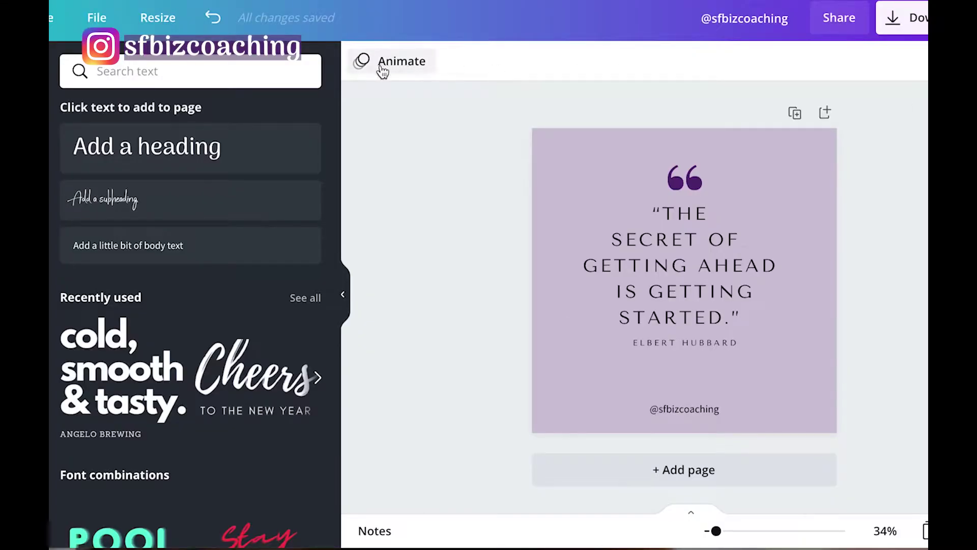
pyautogui.click(194, 159)
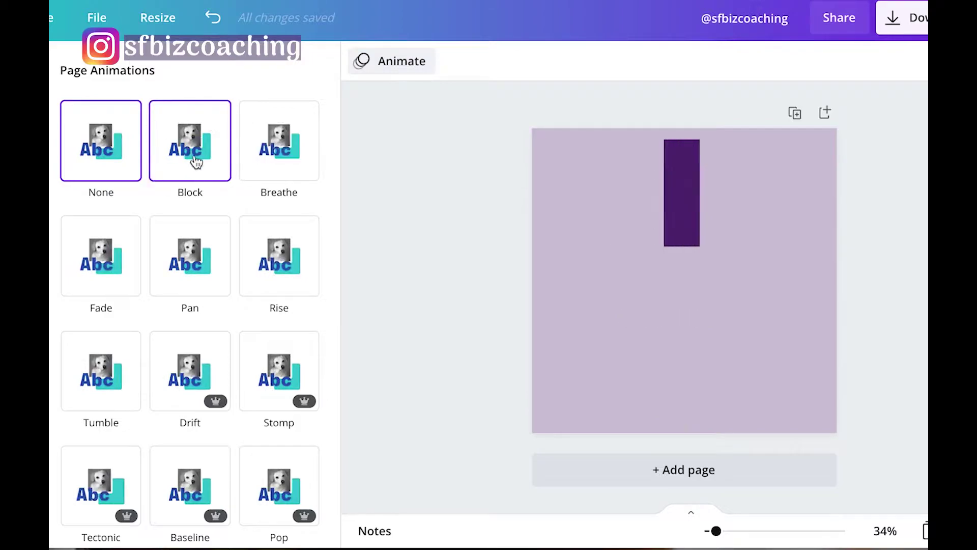
pyautogui.click(294, 159)
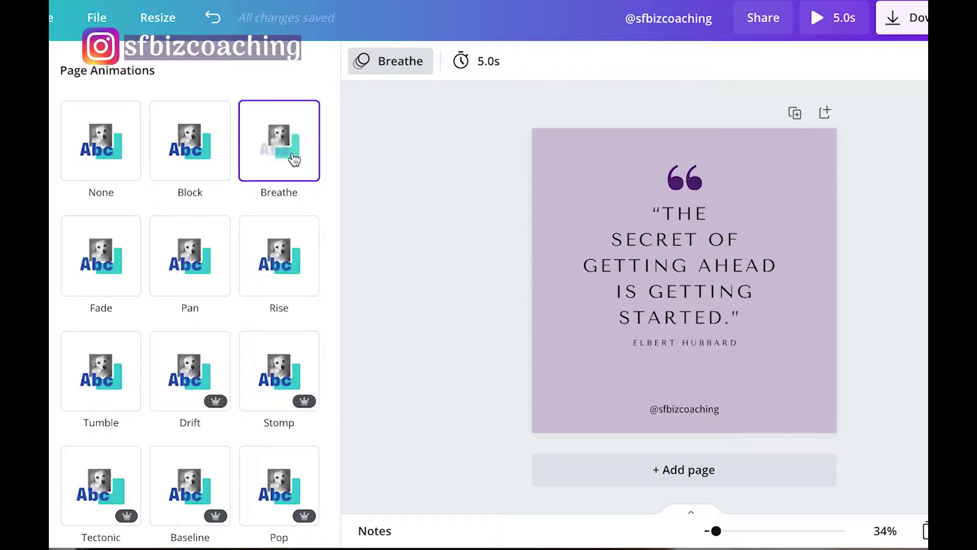
pyautogui.click(279, 272)
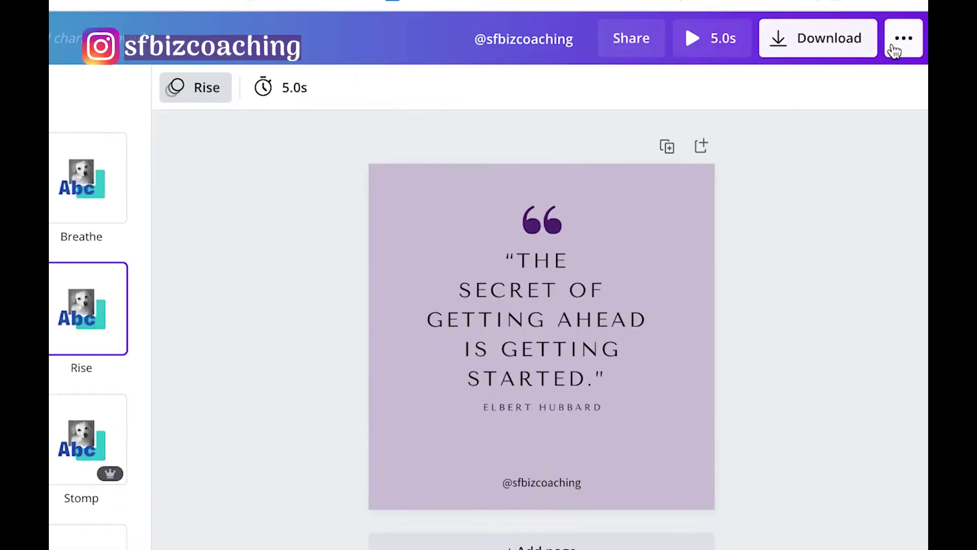
# Step: Schedule the design for April 23 to the Instagram account
pyautogui.click(903, 37)
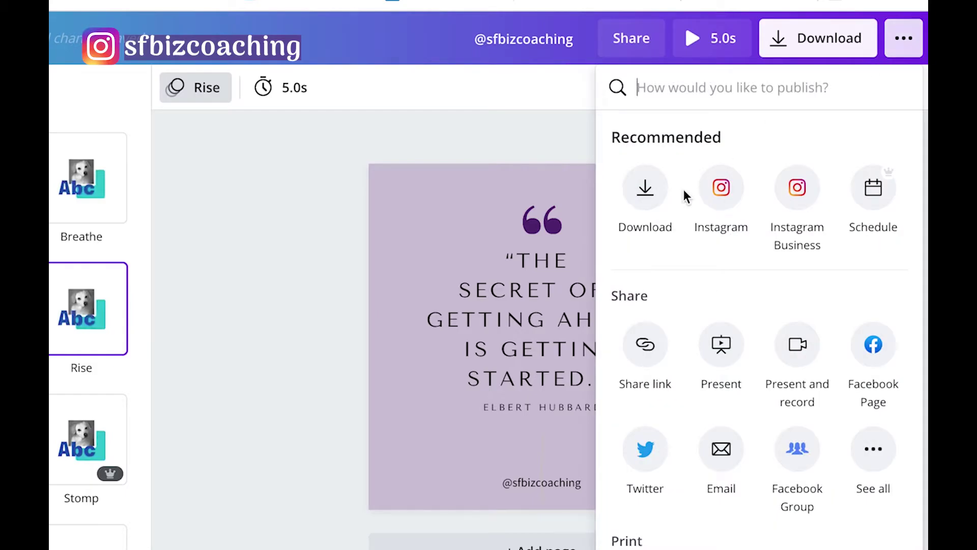
pyautogui.click(875, 189)
pyautogui.click(801, 340)
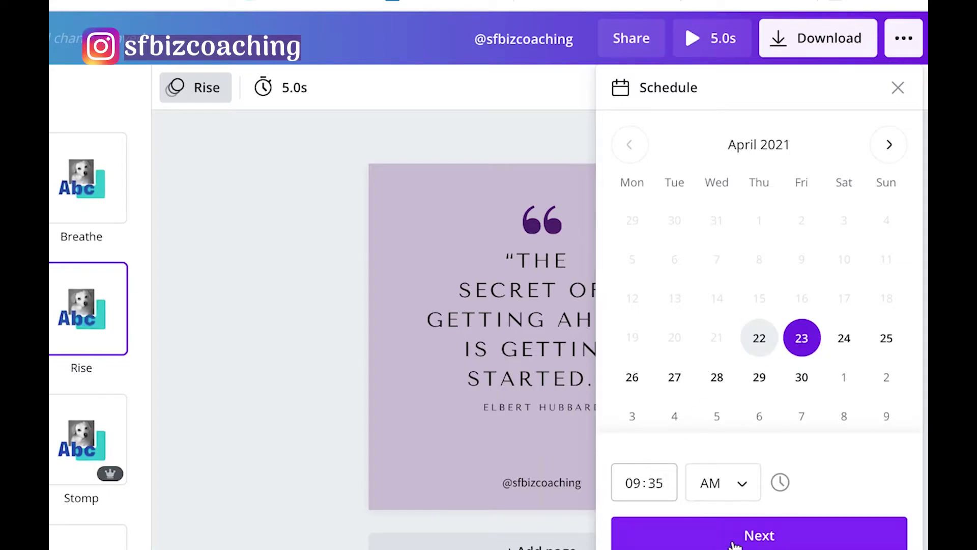
pyautogui.click(760, 533)
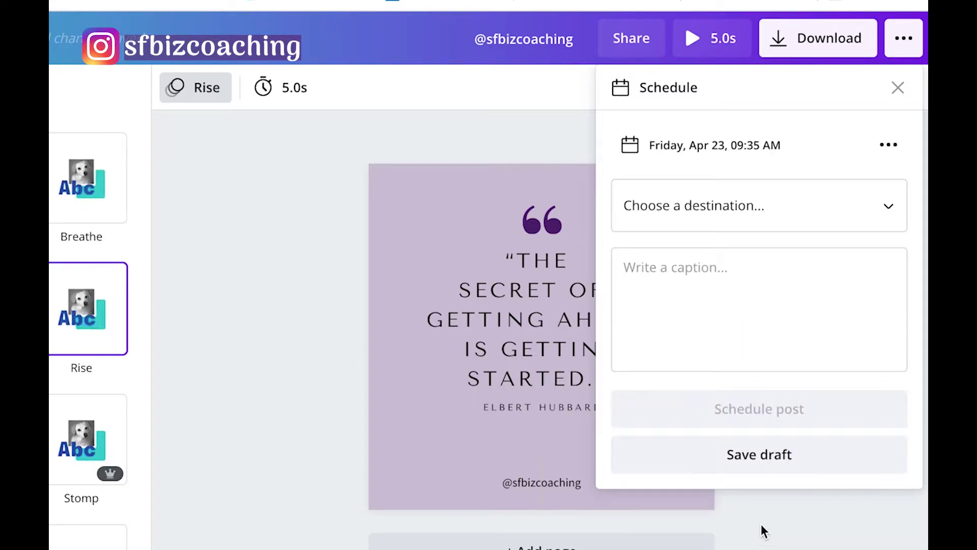
pyautogui.click(748, 211)
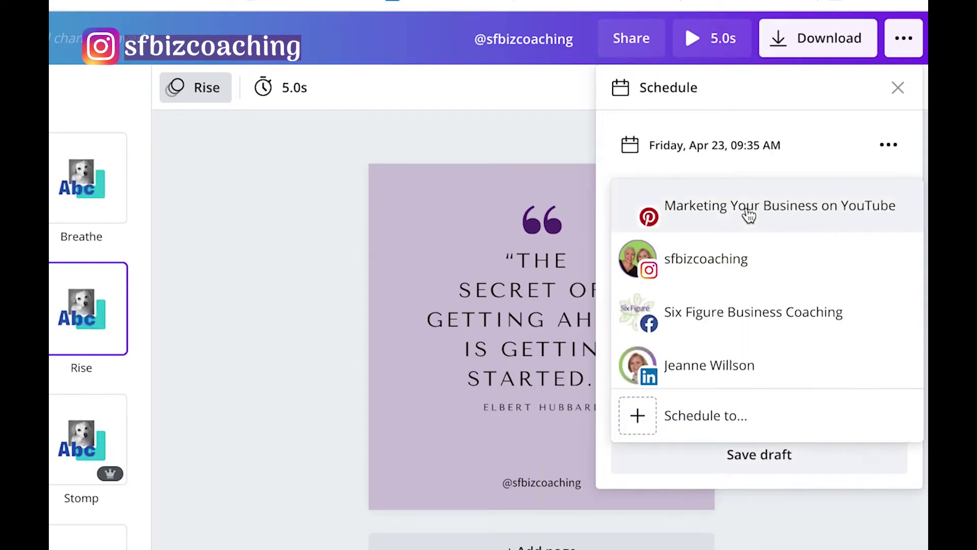
pyautogui.click(718, 278)
# Step: Paste the Instagram caption from Notes and schedule the post
pyautogui.click(699, 332)
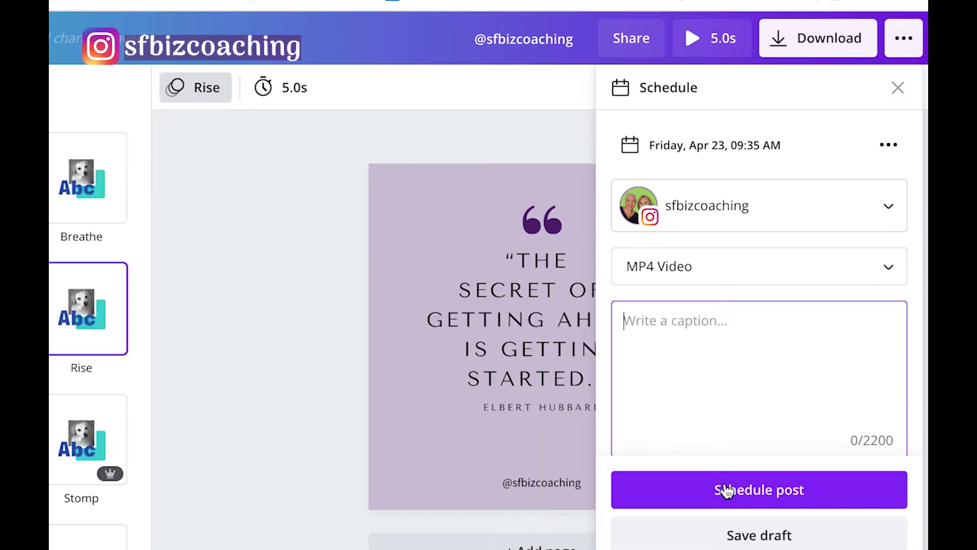
pyautogui.click(298, 547)
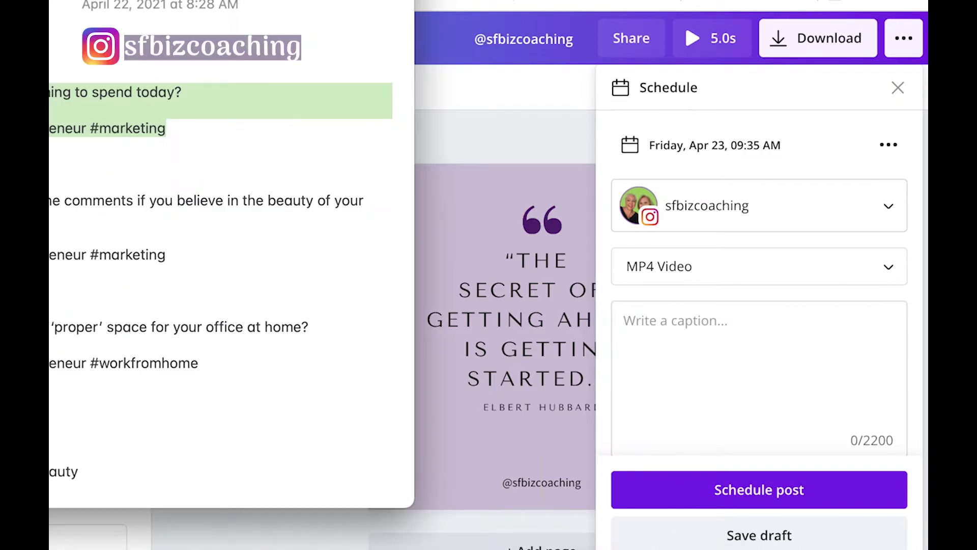
pyautogui.click(718, 304)
pyautogui.click(720, 337)
pyautogui.write('How are you planning to spend today?  #grateful #entrepreneur #marketing')
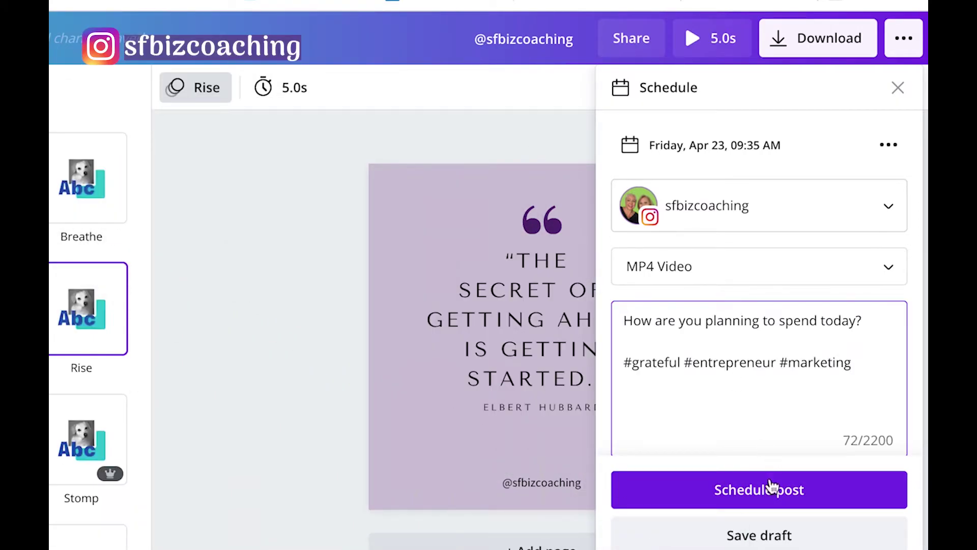
pyautogui.click(761, 491)
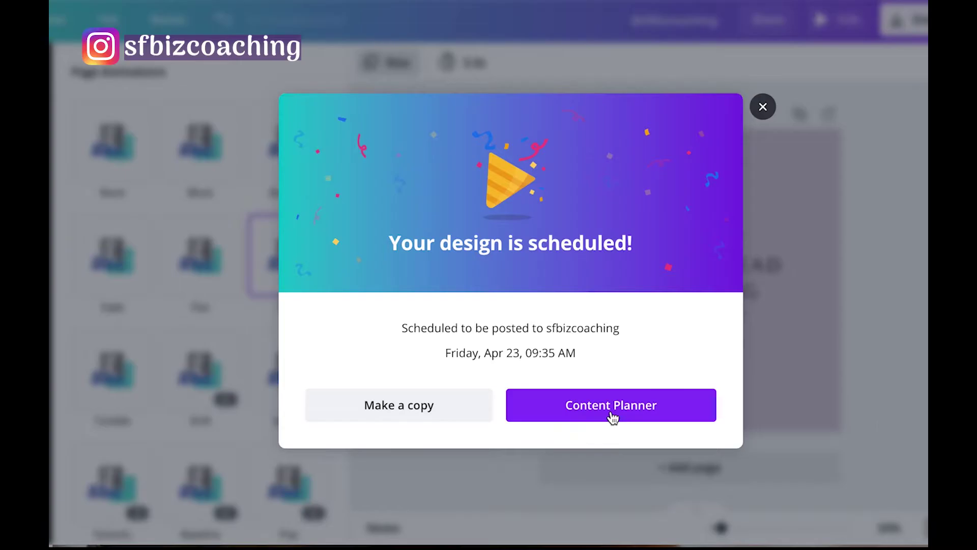
# Step: Check the quote post on April 23 in the Content Planner calendar
pyautogui.click(612, 416)
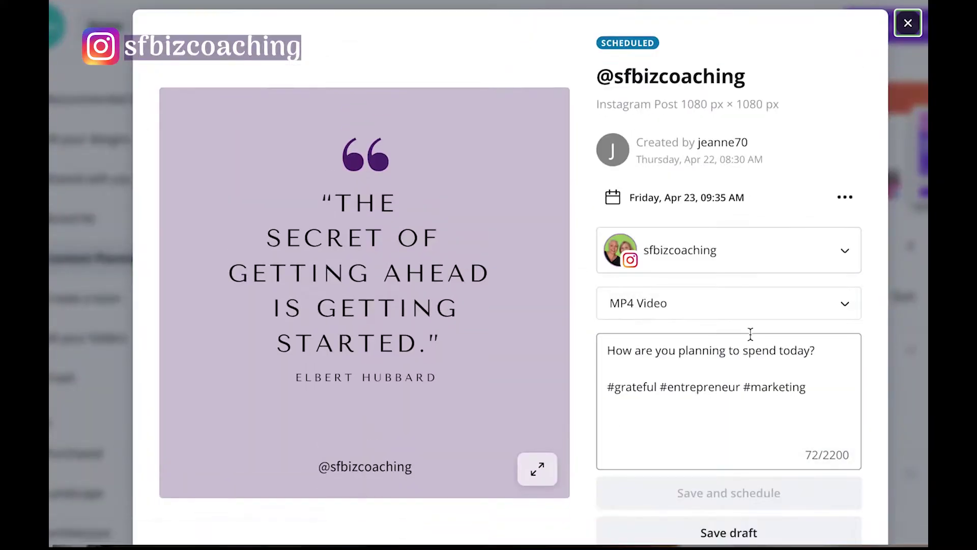
pyautogui.click(897, 34)
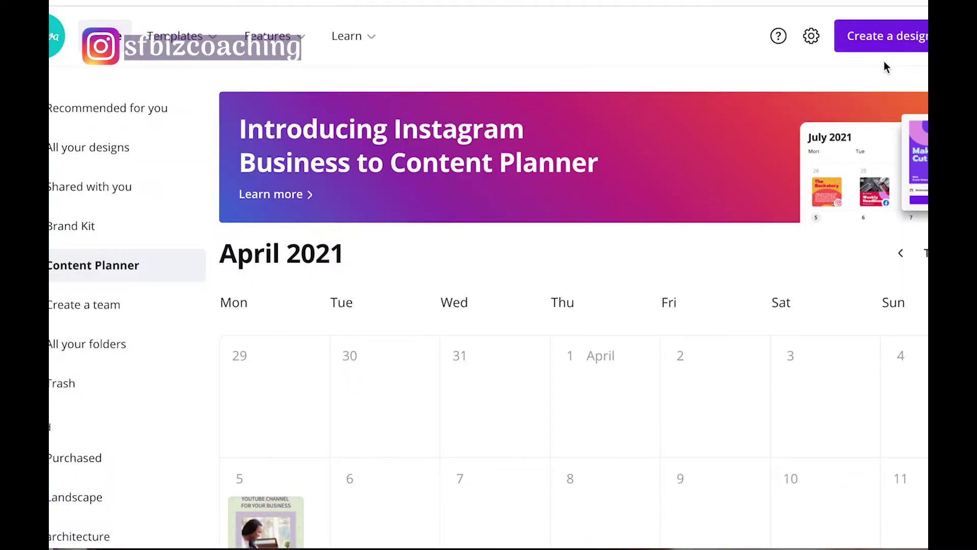
pyautogui.scroll(-4, 747, 365)
pyautogui.scroll(-6, 550, 308)
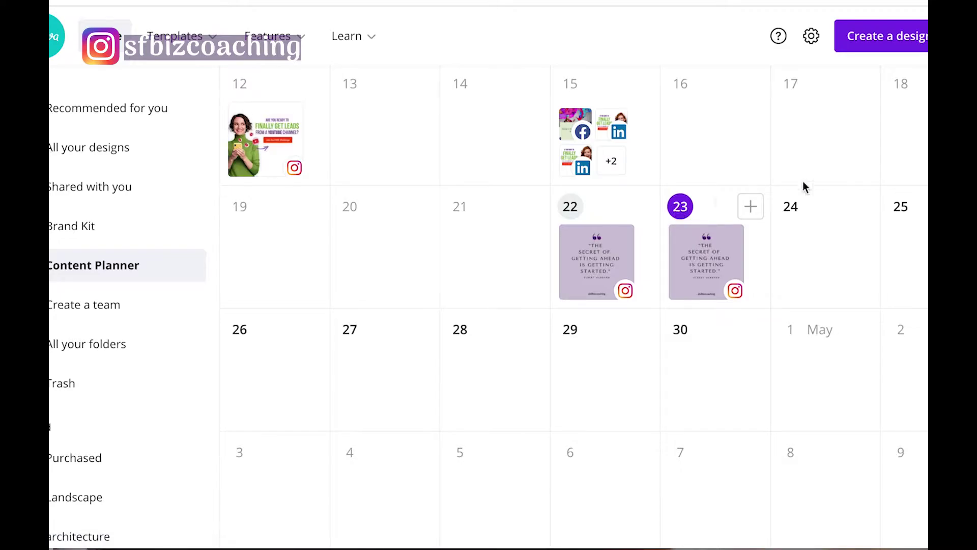
pyautogui.scroll(6, 804, 187)
pyautogui.click(870, 40)
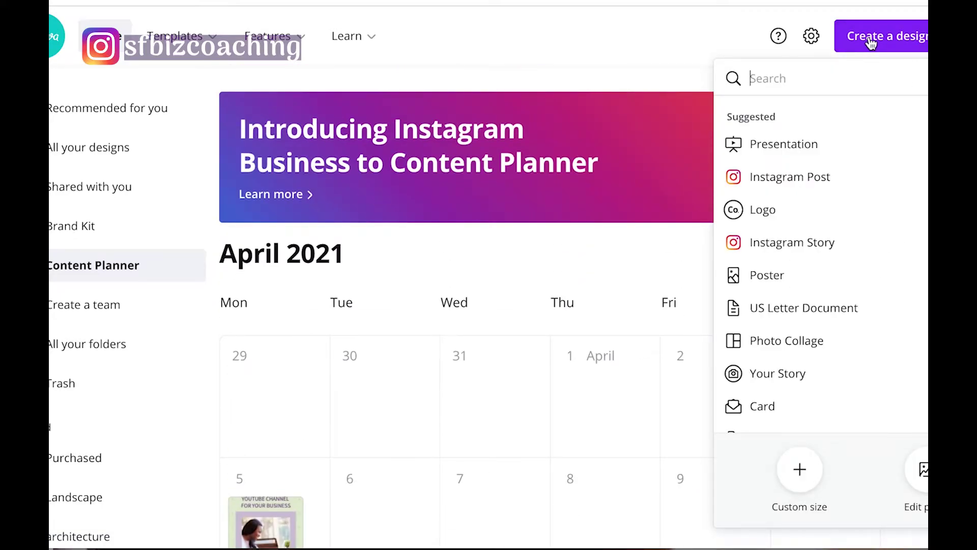
# Step: Start a Facebook Post with the Eleanor Roosevelt quote template and dark purple quote marks
pyautogui.write('face')
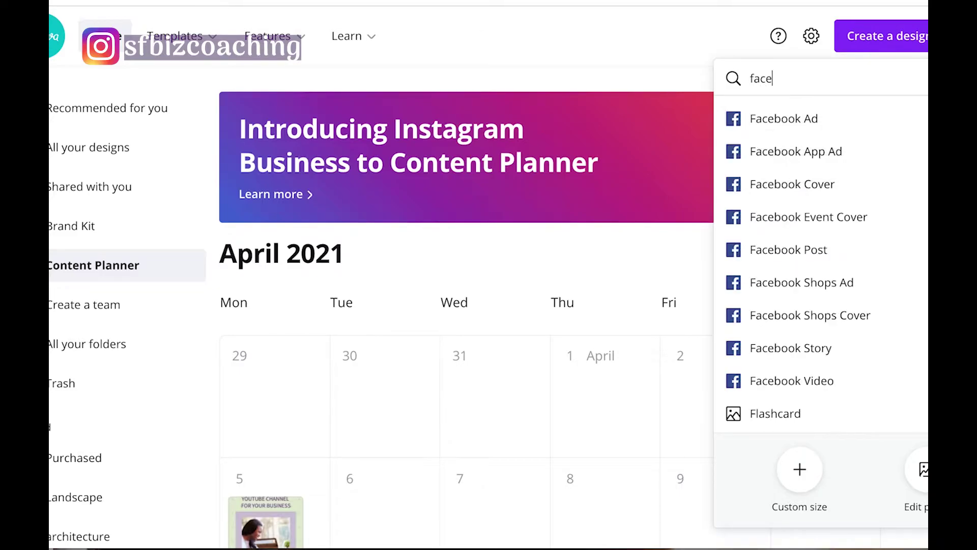
pyautogui.click(764, 254)
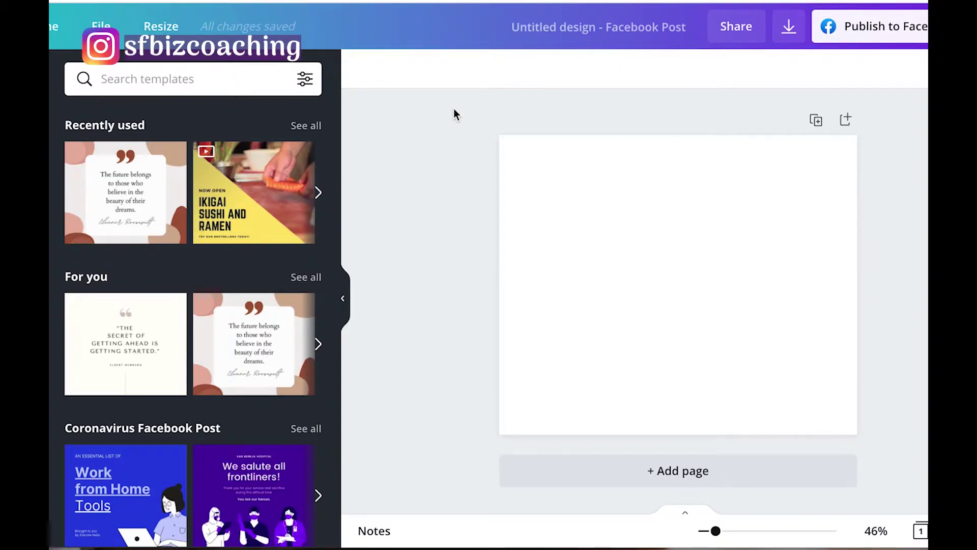
pyautogui.click(150, 182)
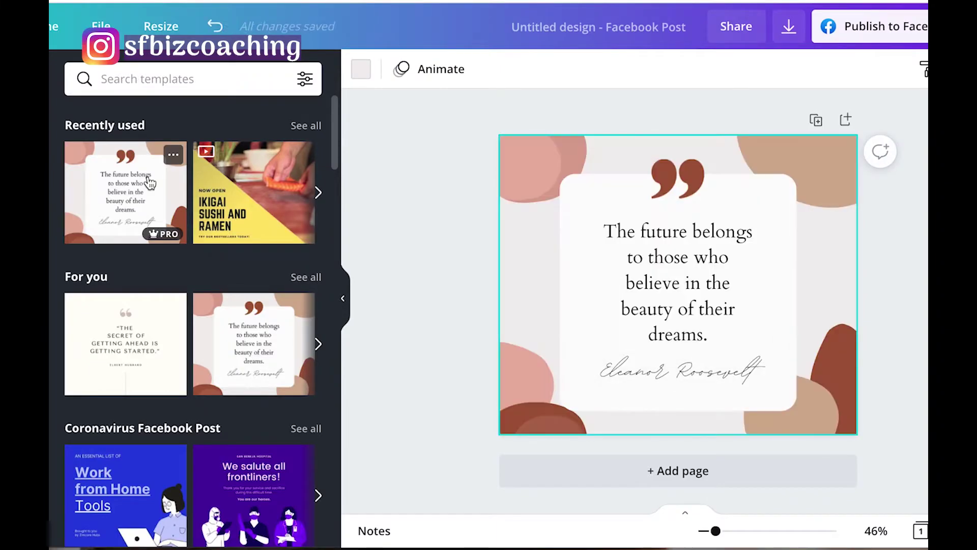
pyautogui.click(664, 187)
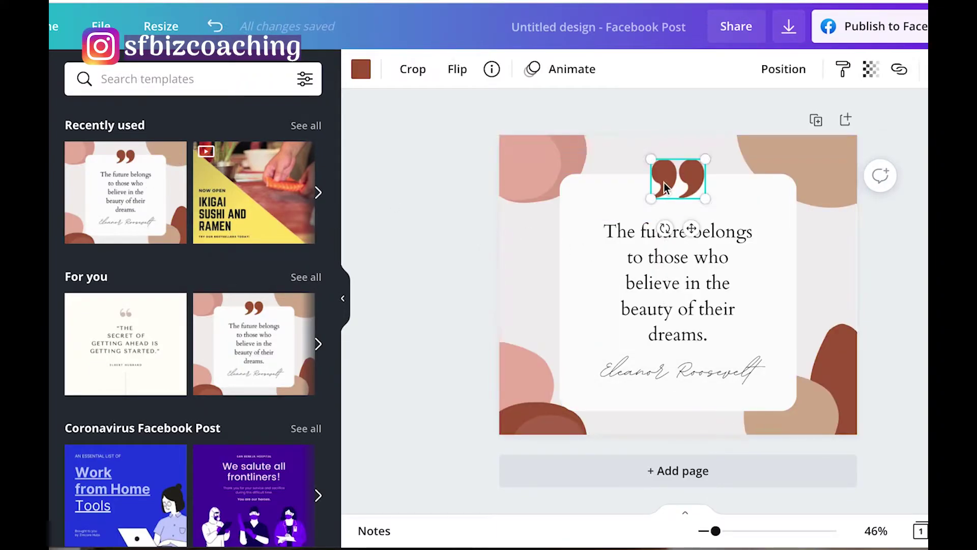
pyautogui.click(360, 71)
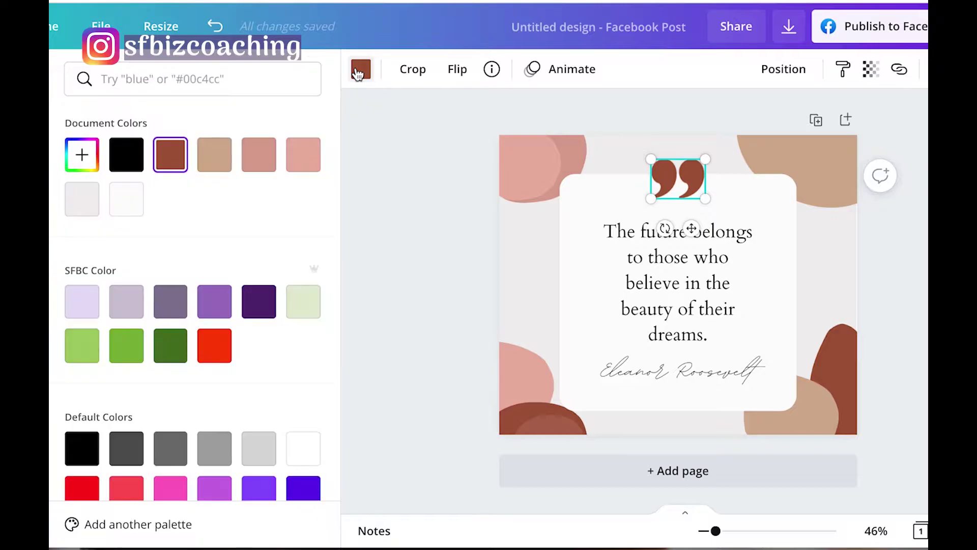
pyautogui.click(254, 310)
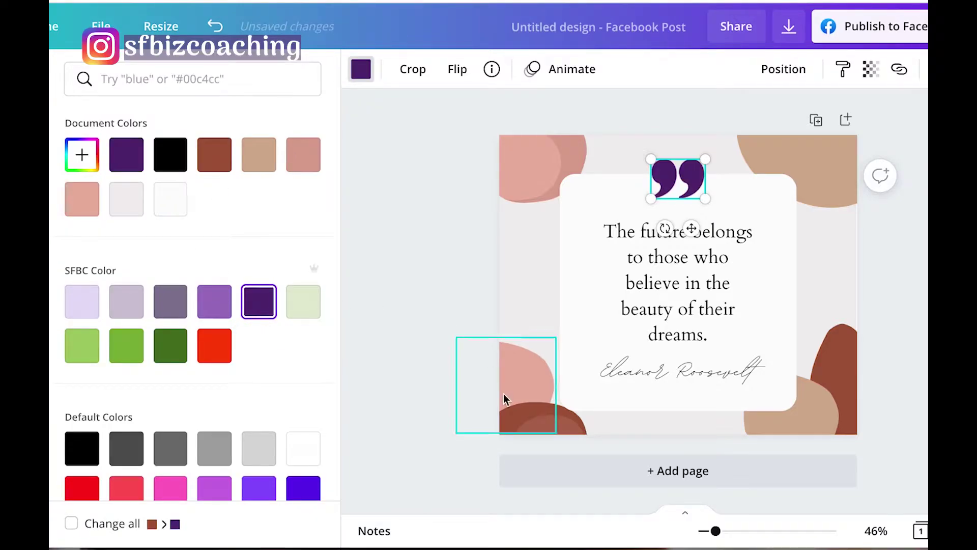
# Step: Recolour the bottom-left and top-left shapes dark purple and lavender
pyautogui.click(527, 418)
pyautogui.click(258, 301)
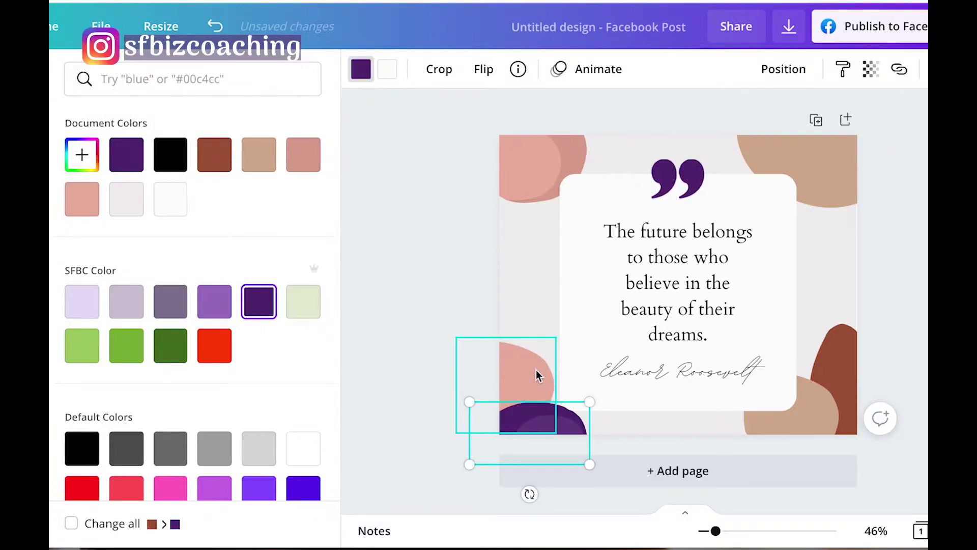
pyautogui.click(538, 376)
pyautogui.click(126, 301)
pyautogui.click(529, 163)
pyautogui.click(361, 69)
pyautogui.click(258, 301)
pyautogui.click(387, 68)
pyautogui.click(126, 301)
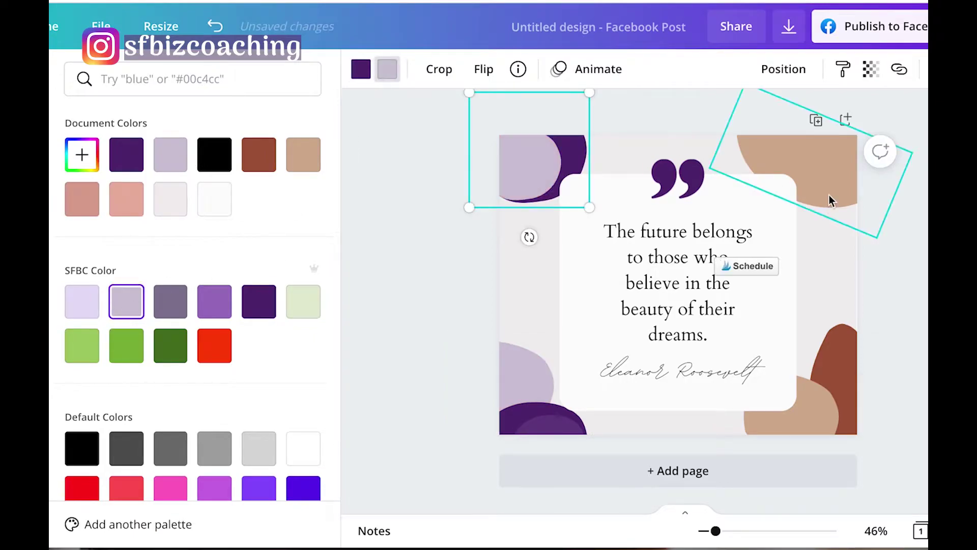
# Step: Make the top-right and bottom-right shapes dark purple and the bottom tan shape lavender
pyautogui.click(829, 199)
pyautogui.click(259, 301)
pyautogui.click(835, 356)
pyautogui.click(259, 302)
pyautogui.click(769, 427)
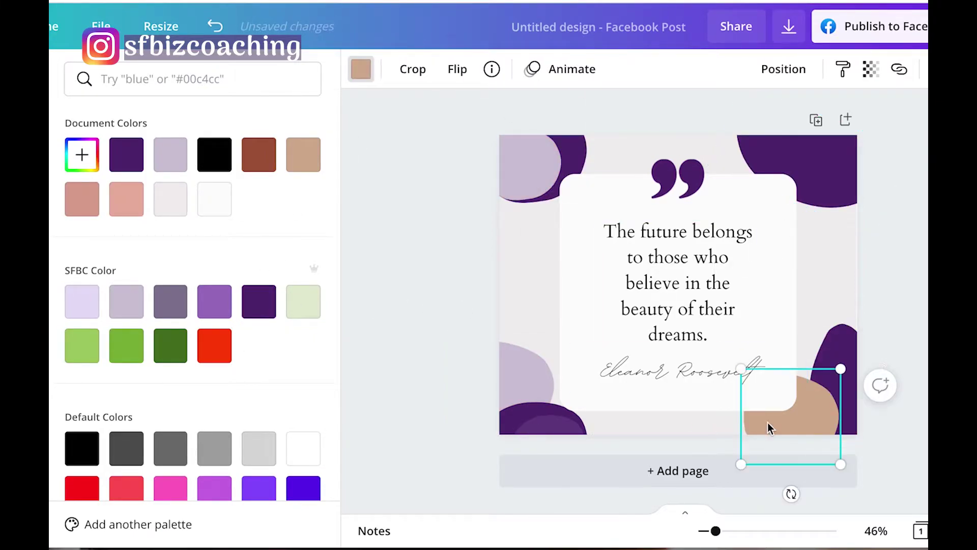
pyautogui.click(170, 154)
pyautogui.click(418, 269)
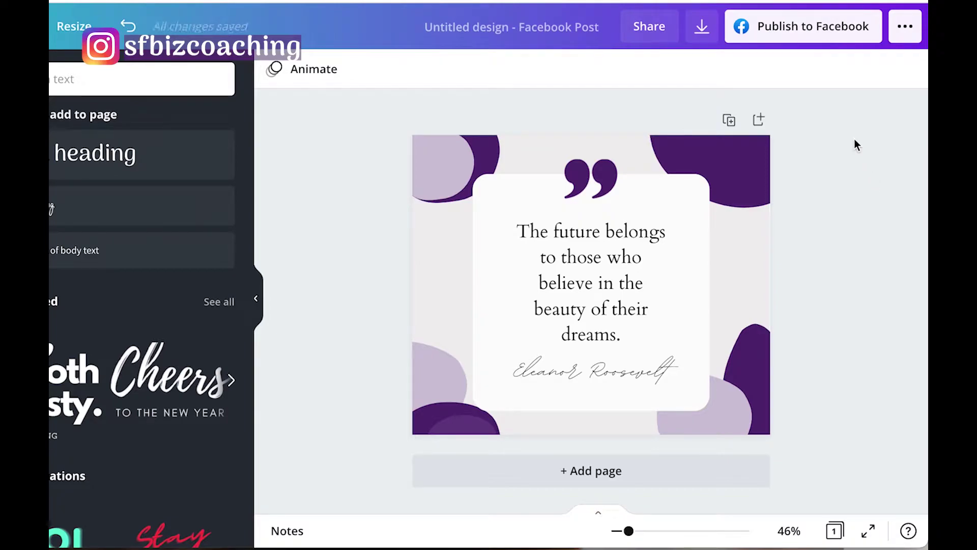
# Step: Publish to the Six Figure Business Coaching page with the FB caption from Notes
pyautogui.click(802, 30)
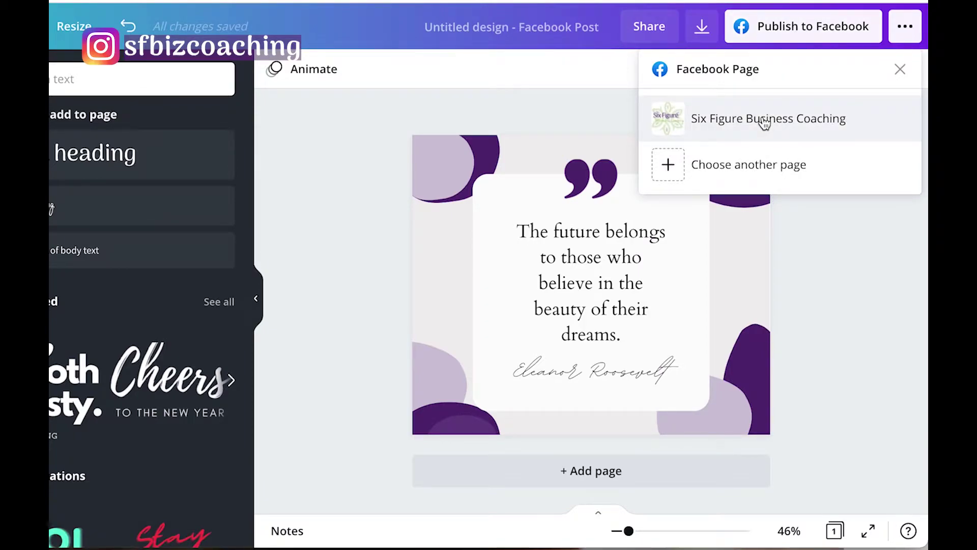
pyautogui.click(764, 123)
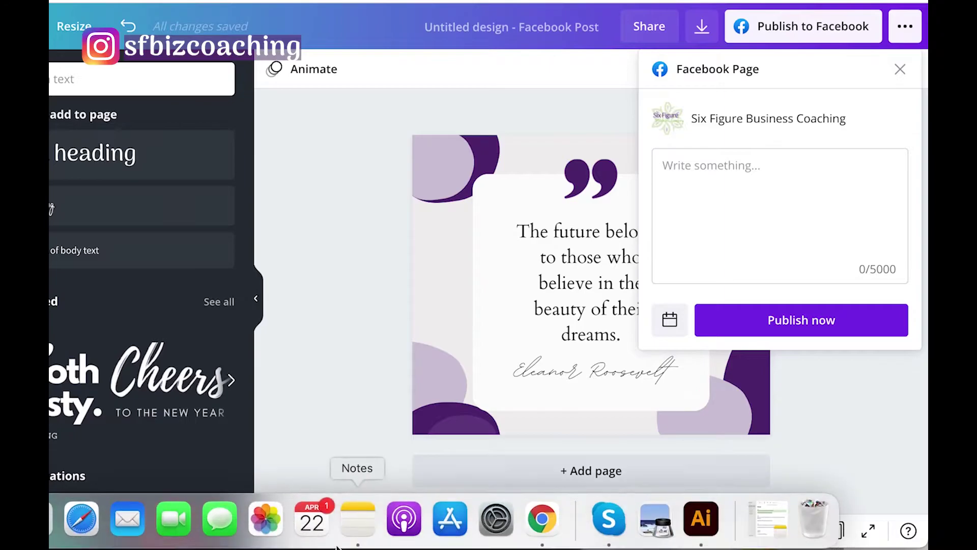
pyautogui.click(366, 523)
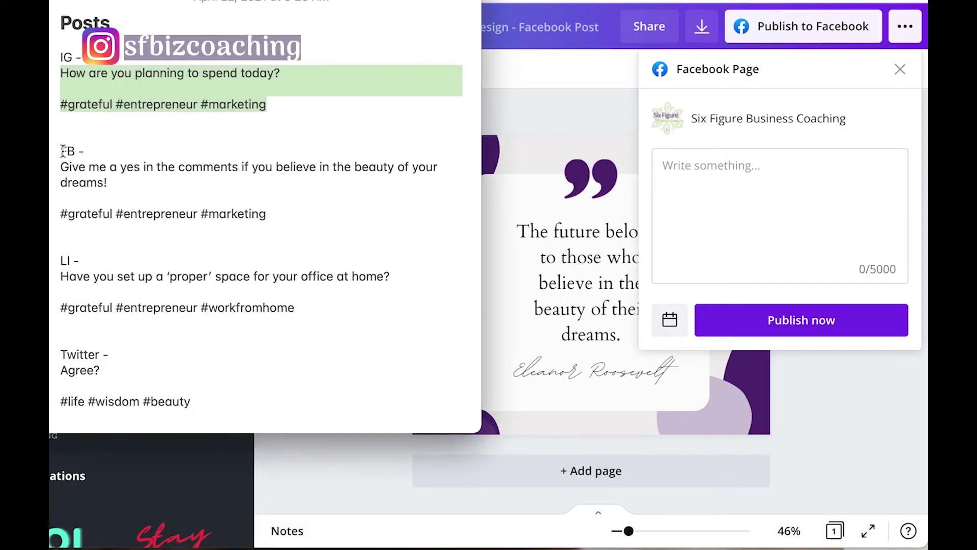
pyautogui.moveTo(60, 161); pyautogui.dragTo(276, 215)
pyautogui.press('super+c')
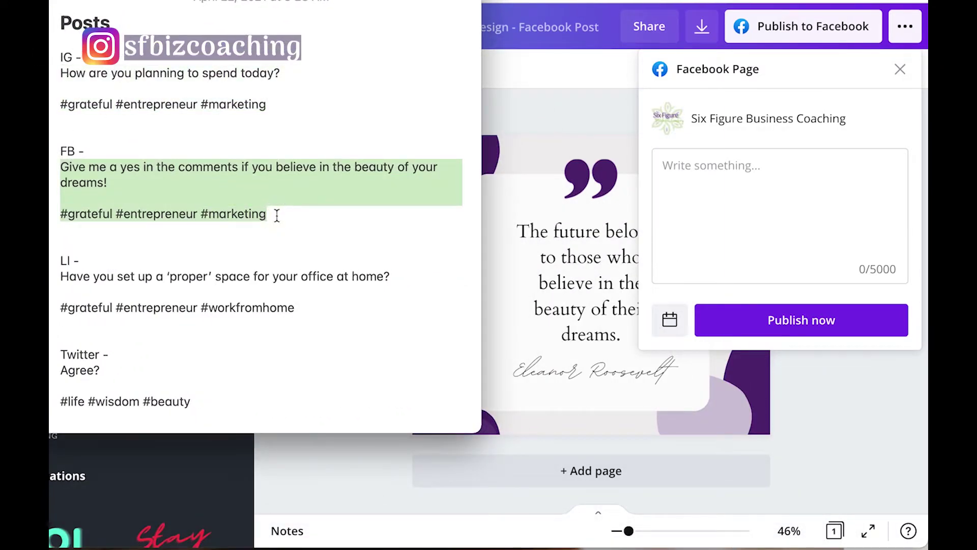
pyautogui.click(684, 172)
pyautogui.click(685, 172)
pyautogui.press('super+v')
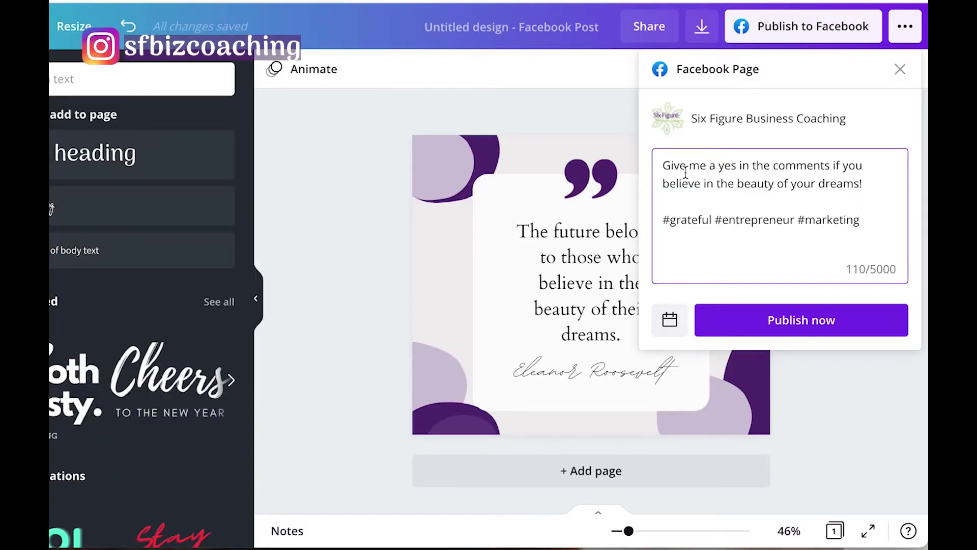
pyautogui.click(792, 331)
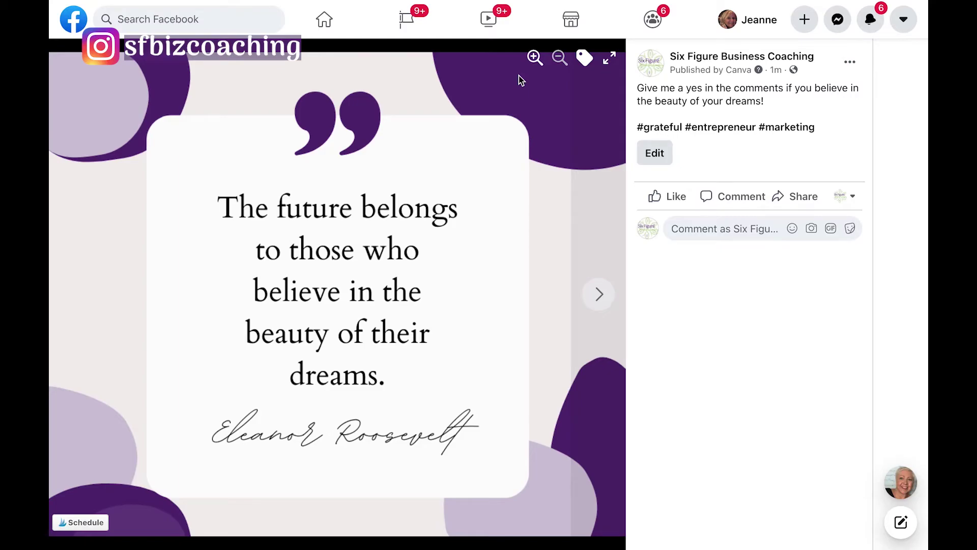
# Step: Check the live Facebook post, then return to the Canva editor
pyautogui.moveTo(109, 4)
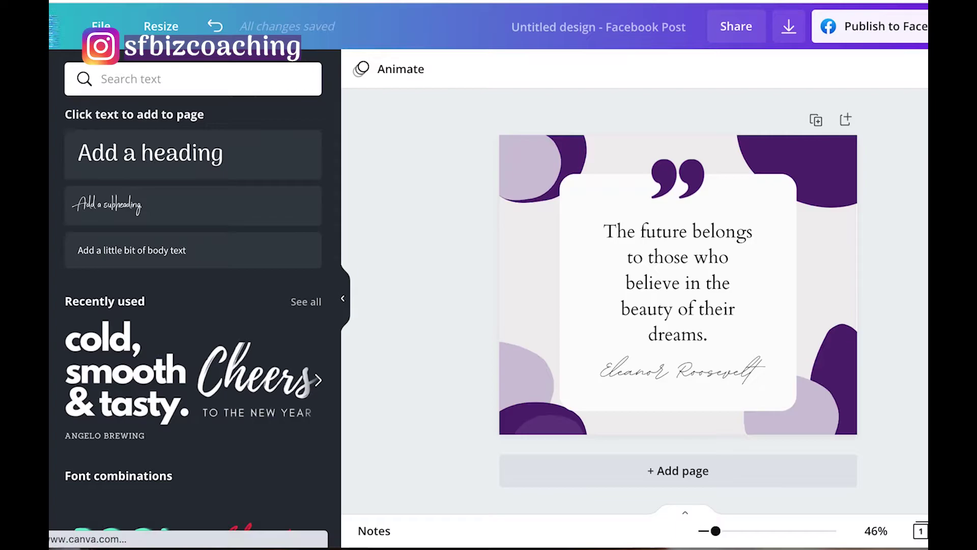
# Step: Start a LinkedIn Post from the beige work-tip template's first page and play its video
pyautogui.click(64, 27)
pyautogui.click(779, 37)
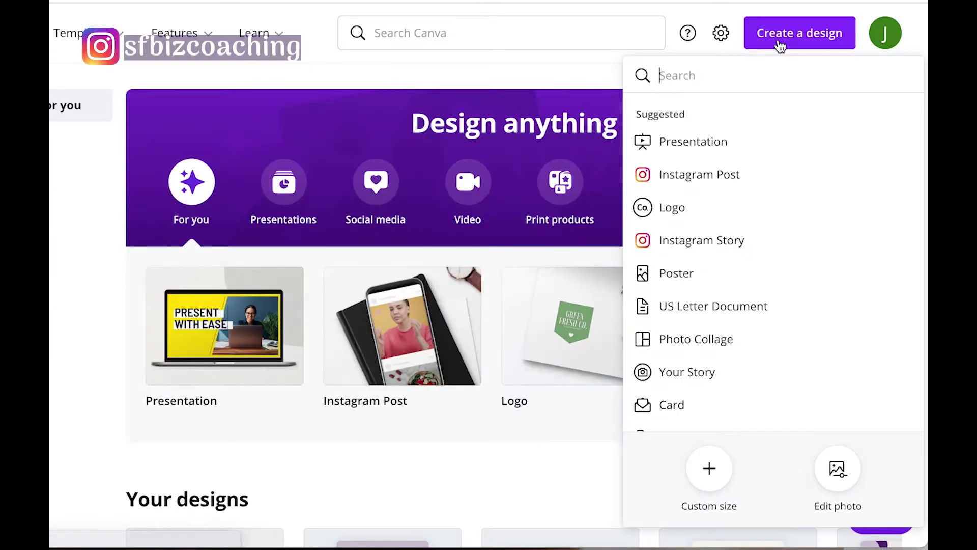
pyautogui.write('linkedin')
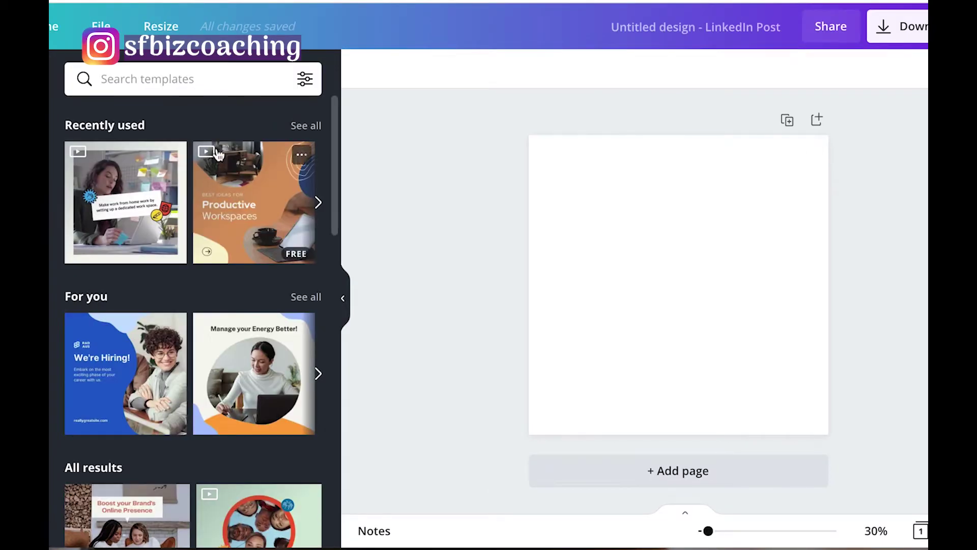
pyautogui.click(162, 200)
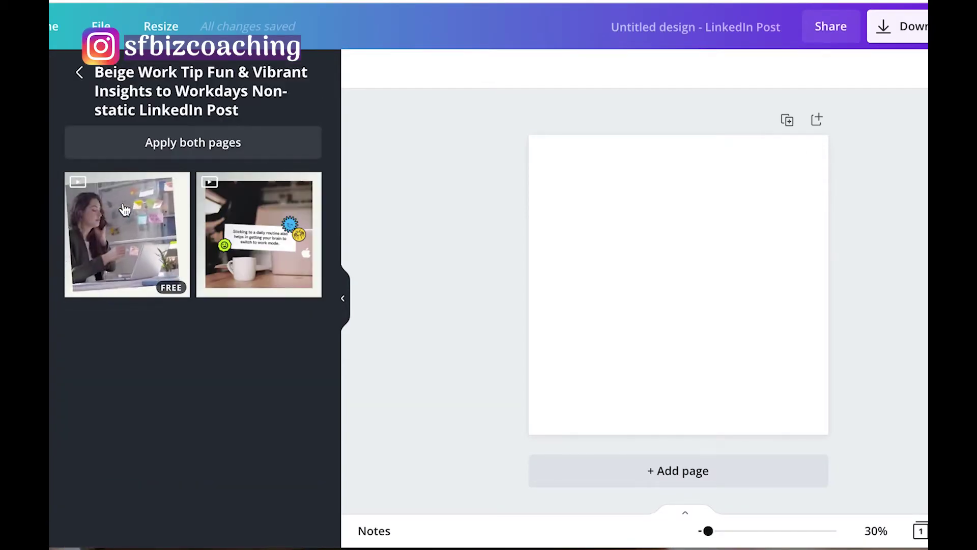
pyautogui.click(124, 210)
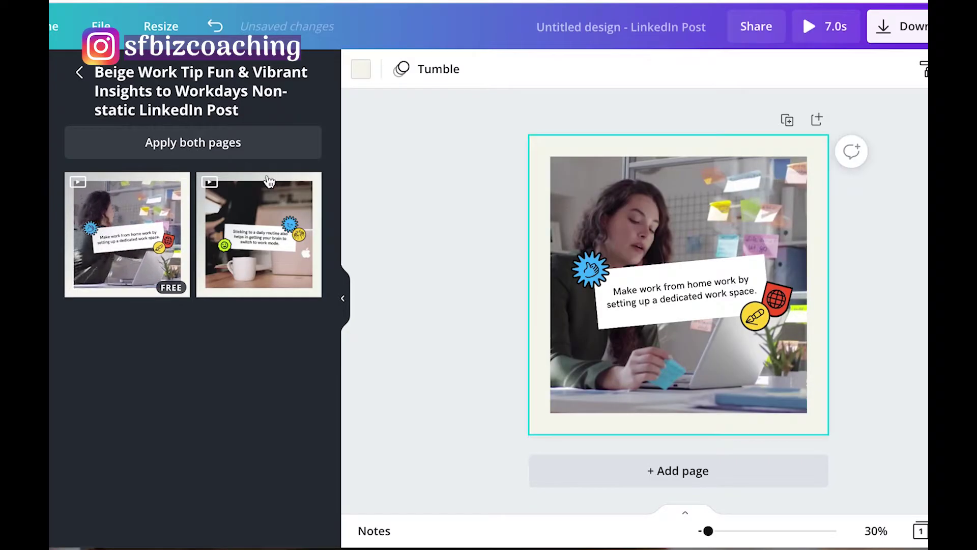
pyautogui.click(700, 196)
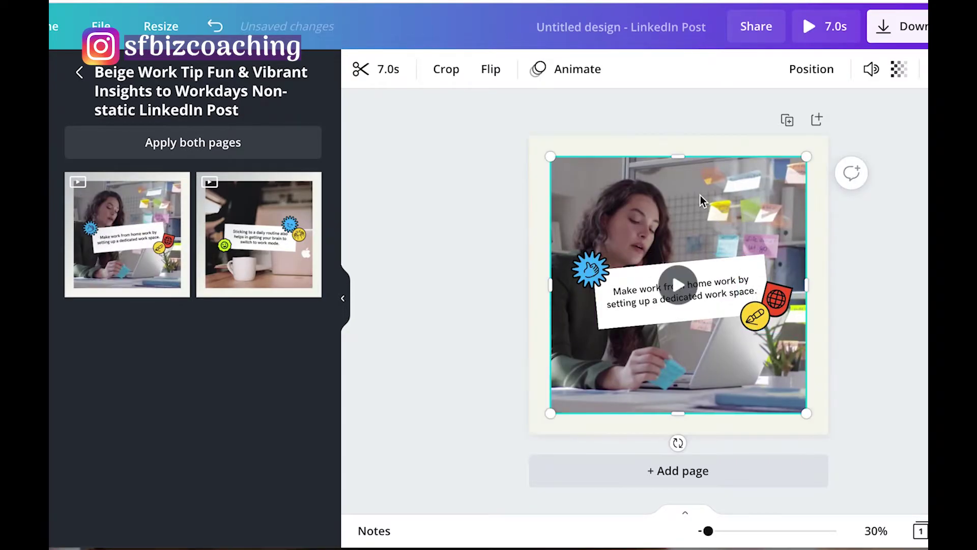
pyautogui.click(673, 293)
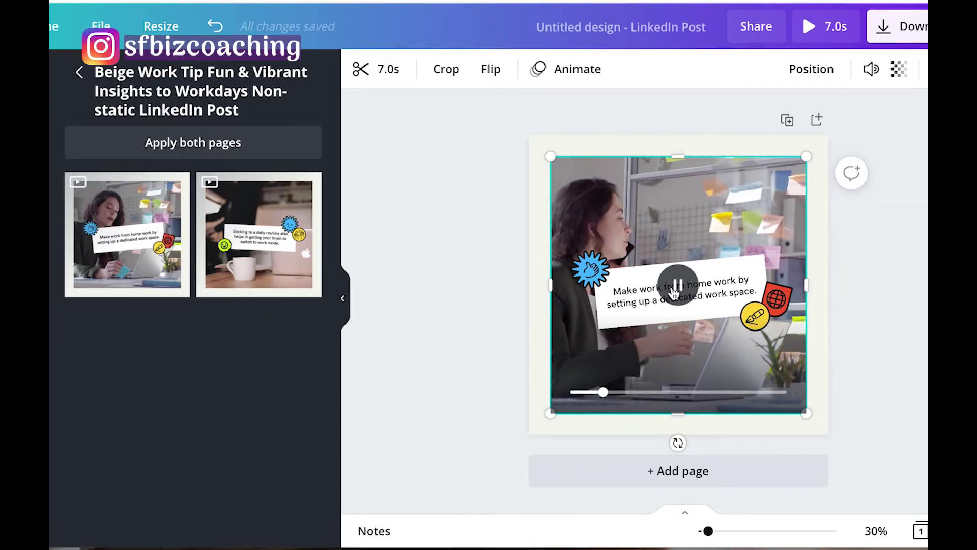
# Step: Make the page background dark purple
pyautogui.click(754, 148)
pyautogui.click(360, 69)
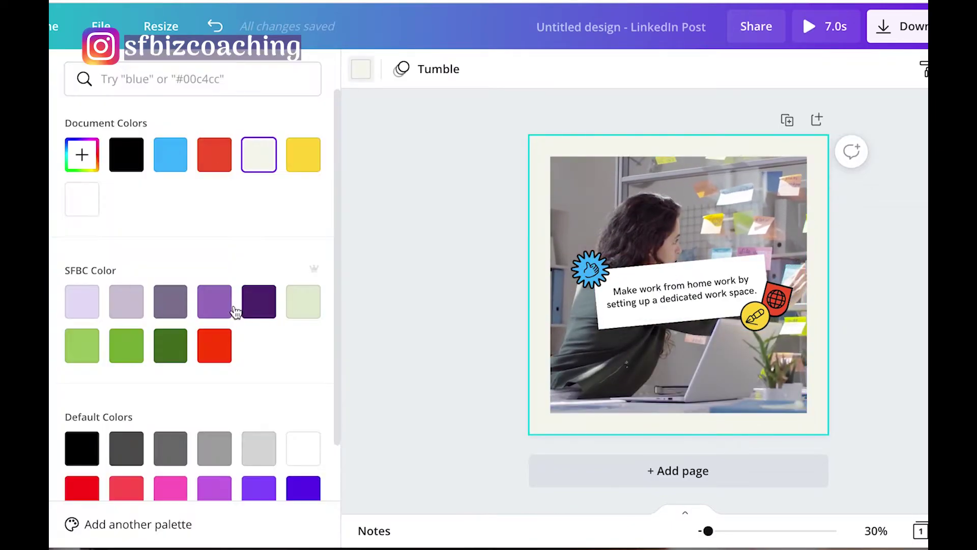
pyautogui.click(257, 301)
# Step: Straighten the caption, give it purple fill and white text, and move it lower right
pyautogui.click(772, 313)
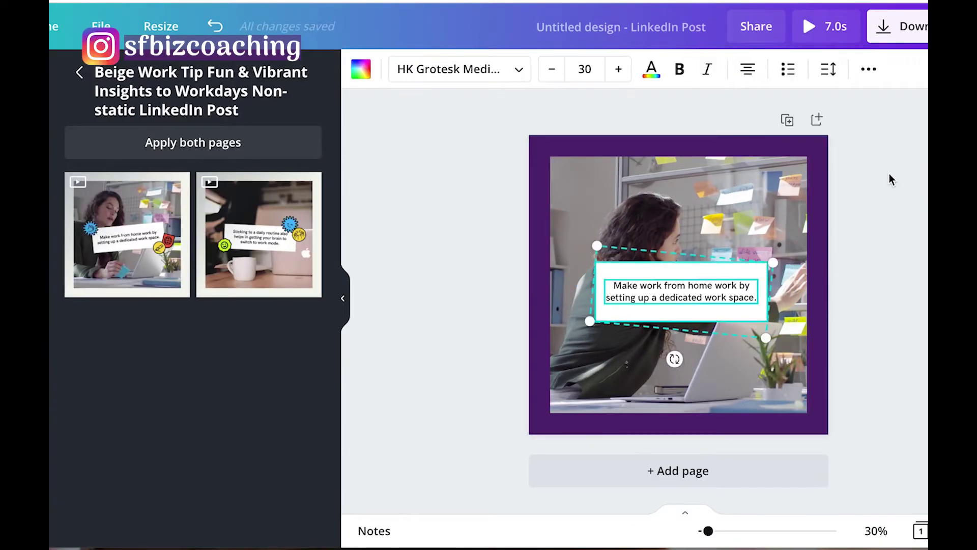
pyautogui.moveTo(682, 320); pyautogui.dragTo(680, 312)
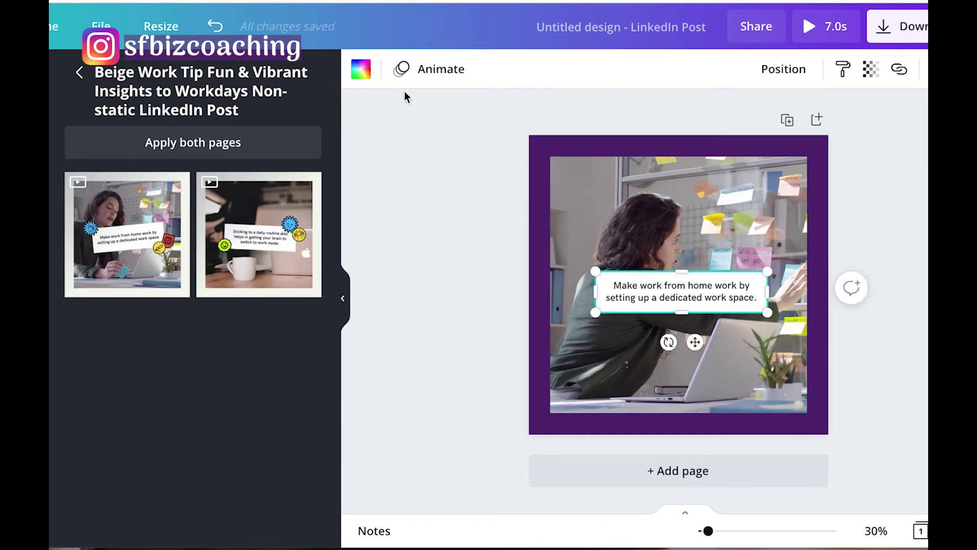
pyautogui.click(360, 68)
pyautogui.click(169, 153)
pyautogui.click(610, 68)
pyautogui.moveTo(680, 297); pyautogui.dragTo(719, 377)
# Step: Preview the animated design full screen, then exit the preview
pyautogui.click(910, 138)
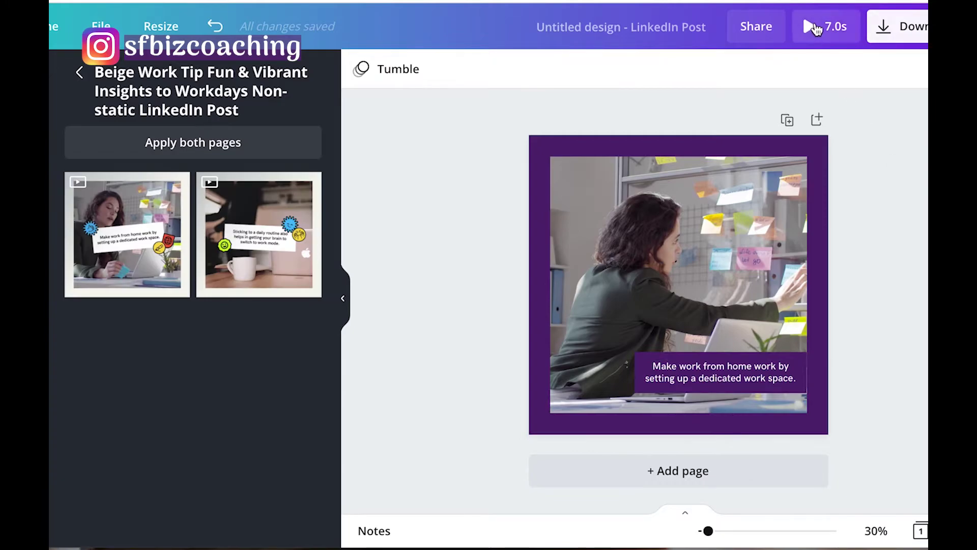
pyautogui.click(816, 30)
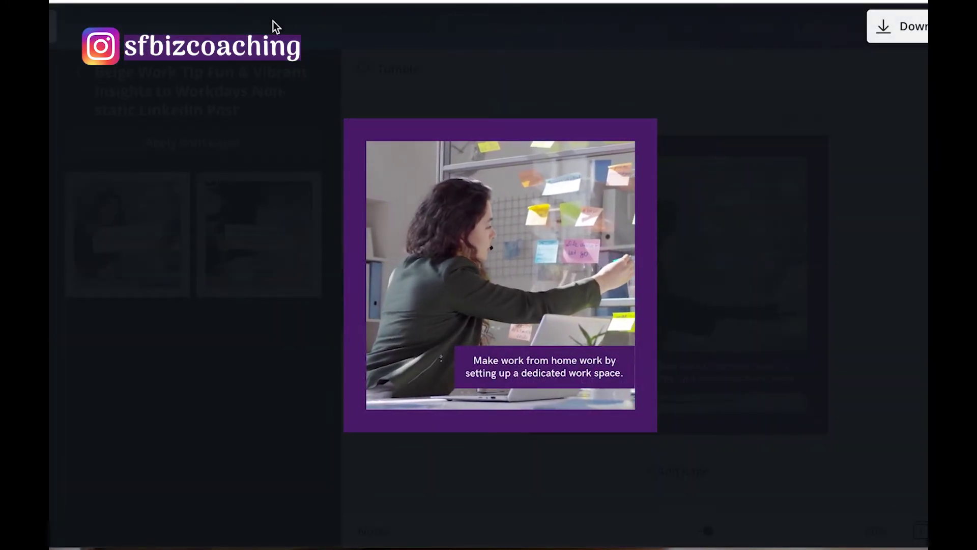
pyautogui.press('Escape')
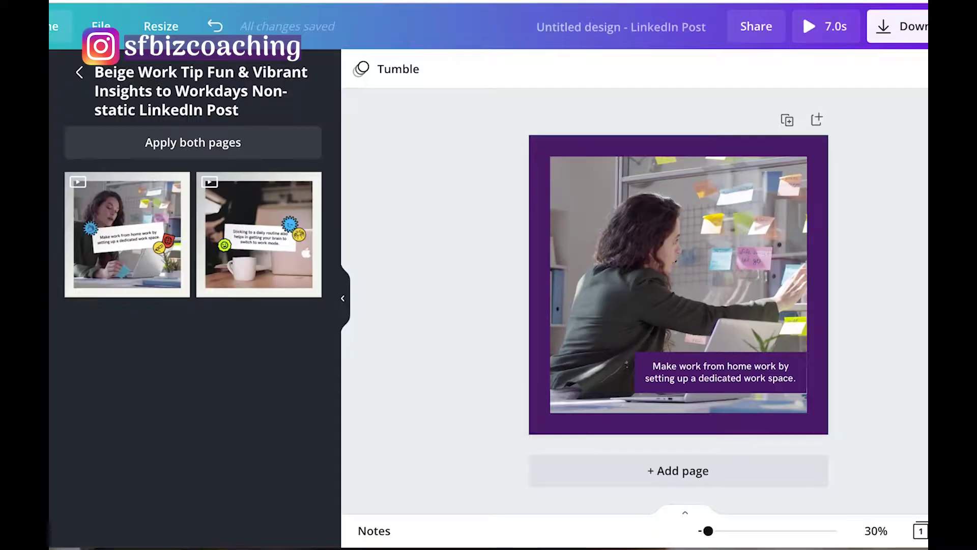
# Step: Edit the caption so the word work appears in quotes as 'work'
pyautogui.click(749, 365)
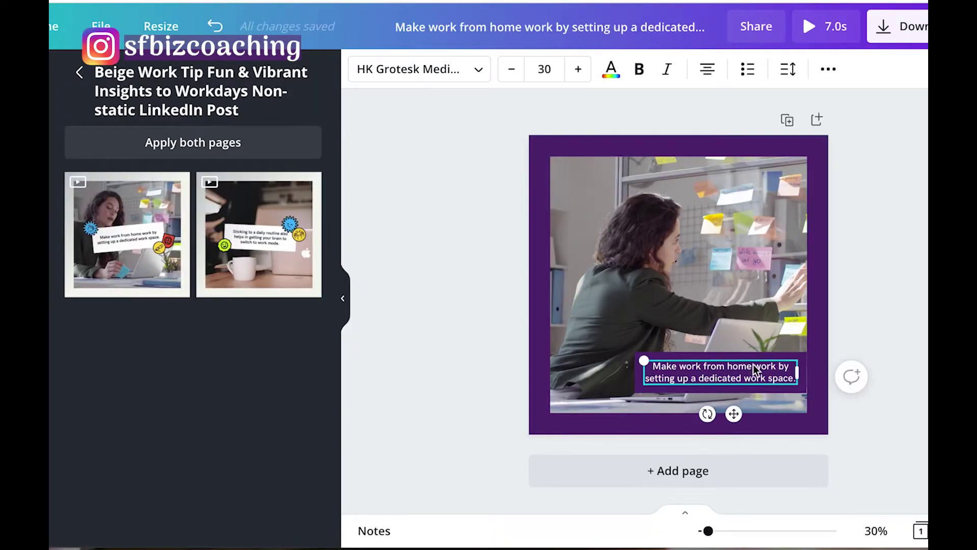
pyautogui.click(753, 364)
pyautogui.click(753, 364)
pyautogui.write("'work")
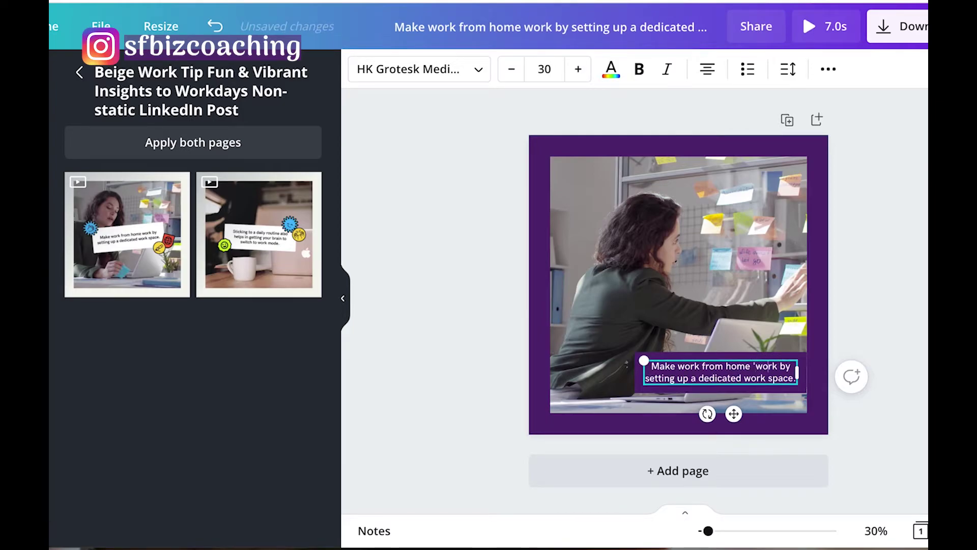
pyautogui.write("'")
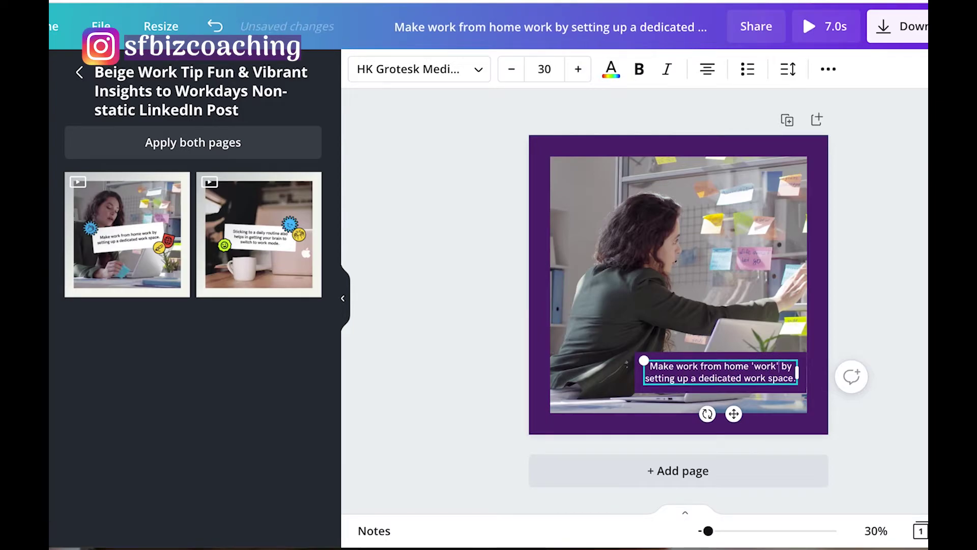
pyautogui.click(893, 302)
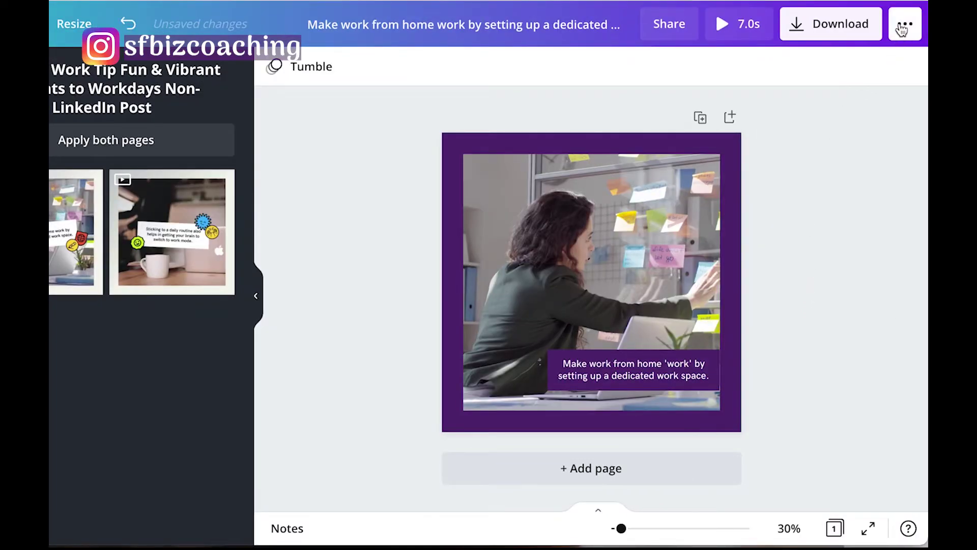
# Step: Choose LinkedIn Profile from all the sharing destinations
pyautogui.click(903, 27)
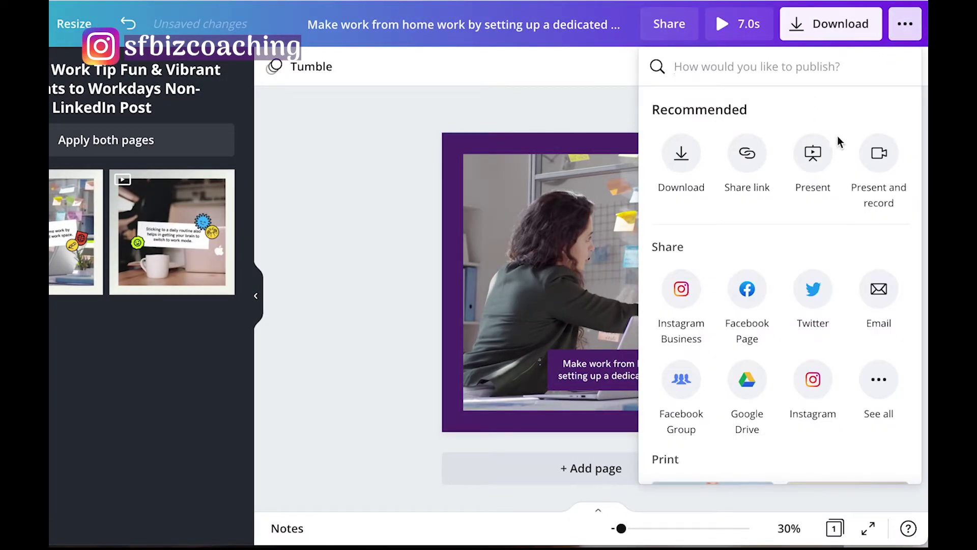
pyautogui.scroll(-2, 815, 211)
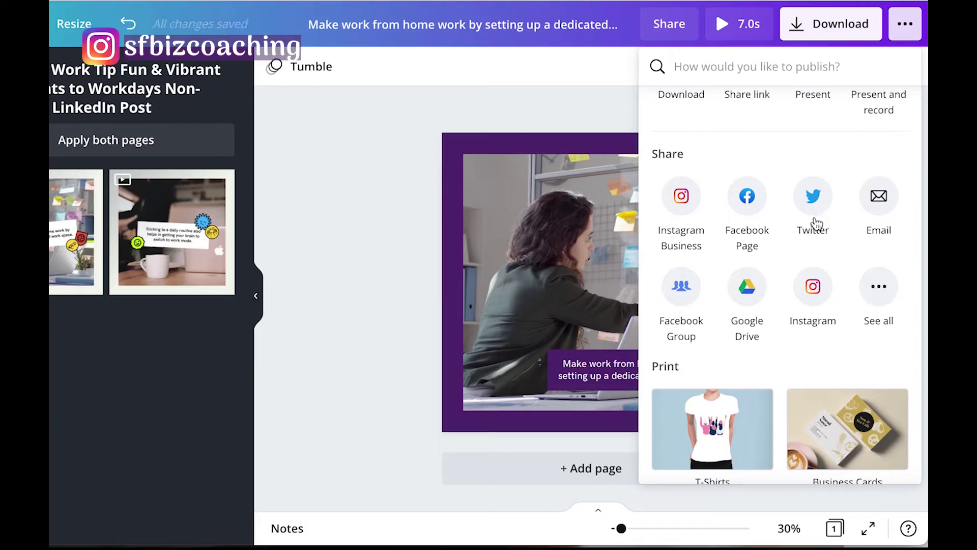
pyautogui.click(883, 289)
pyautogui.scroll(-2, 884, 306)
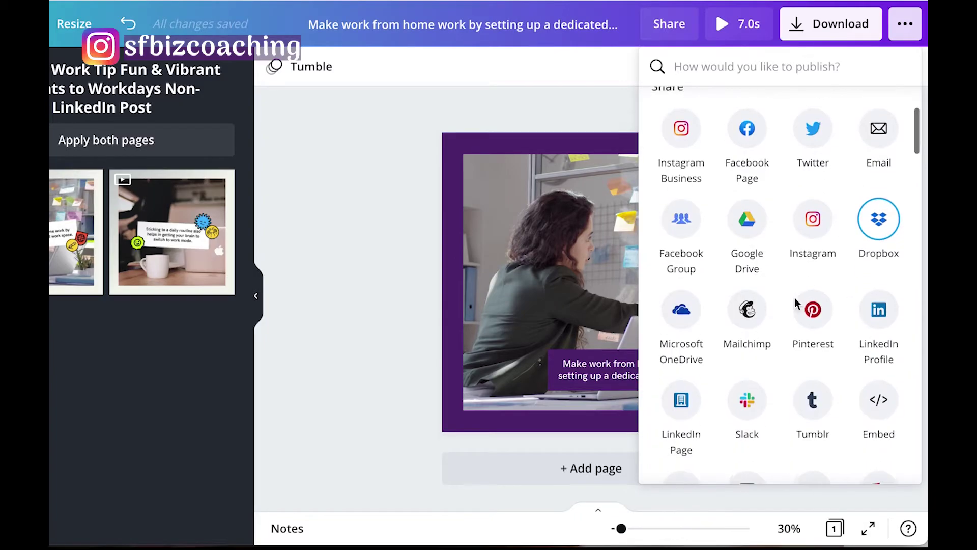
pyautogui.click(884, 319)
# Step: Paste the home-office question and hashtags from Notes, publish to LinkedIn, and open the post
pyautogui.moveTo(372, 539)
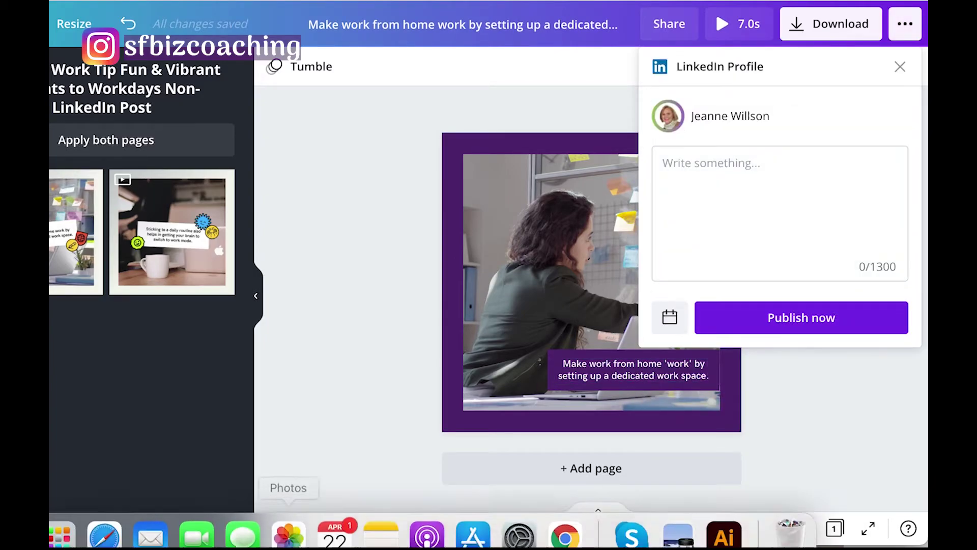
pyautogui.click(371, 519)
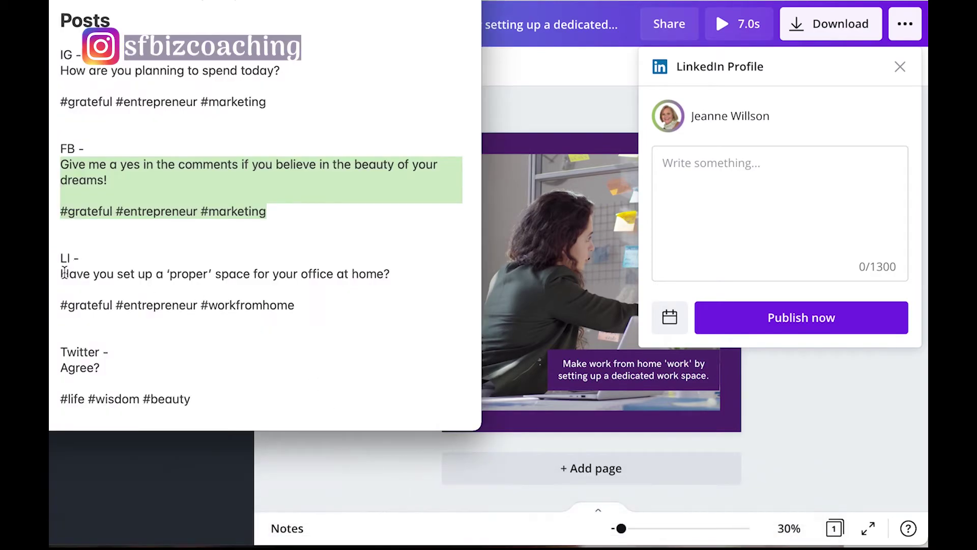
pyautogui.moveTo(62, 273); pyautogui.dragTo(312, 303)
pyautogui.press('super+c')
pyautogui.click(767, 171)
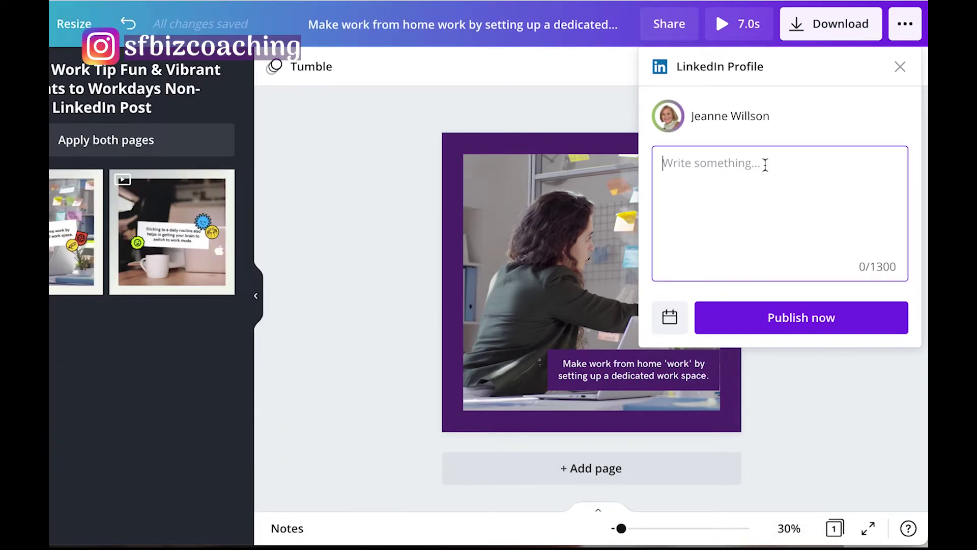
pyautogui.press('super+v')
pyautogui.click(767, 326)
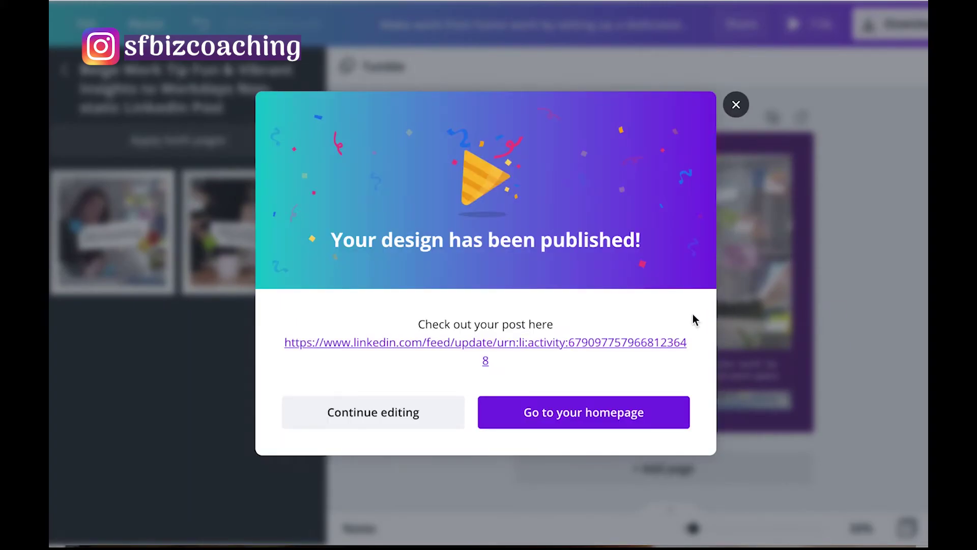
pyautogui.click(604, 343)
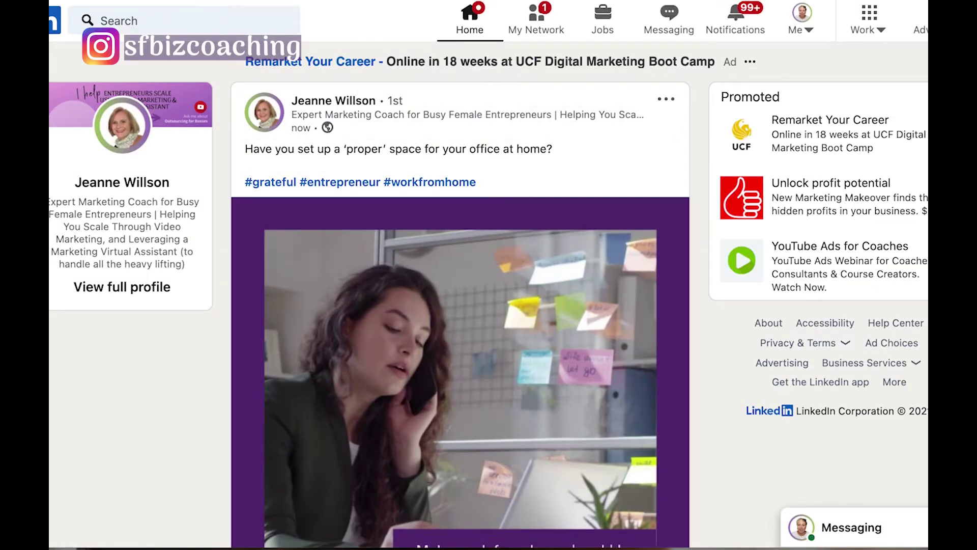
# Step: Scroll down to view the live LinkedIn post and its purple-framed work-from-home video
pyautogui.scroll(-3, 720, 219)
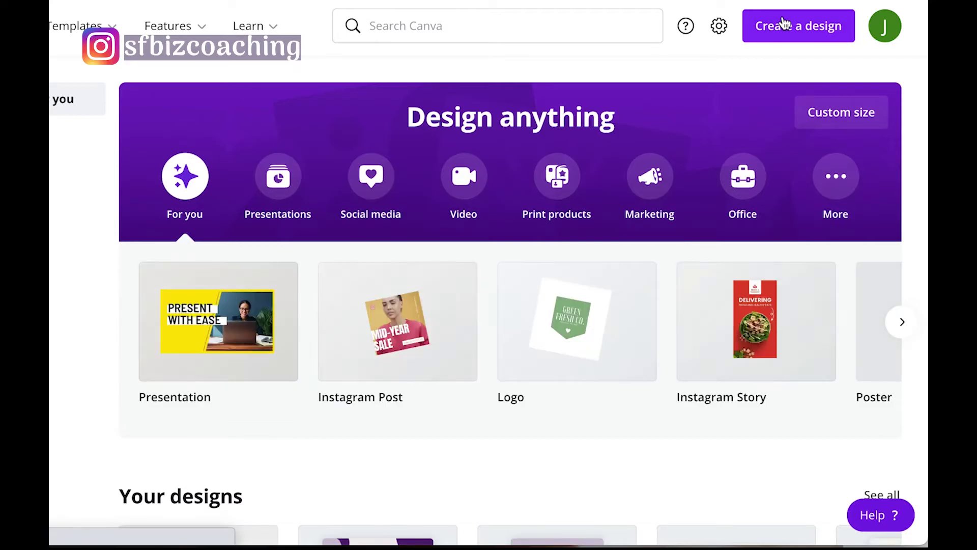
# Step: Start a new Twitter Post design by searching 'twitter'
pyautogui.click(784, 24)
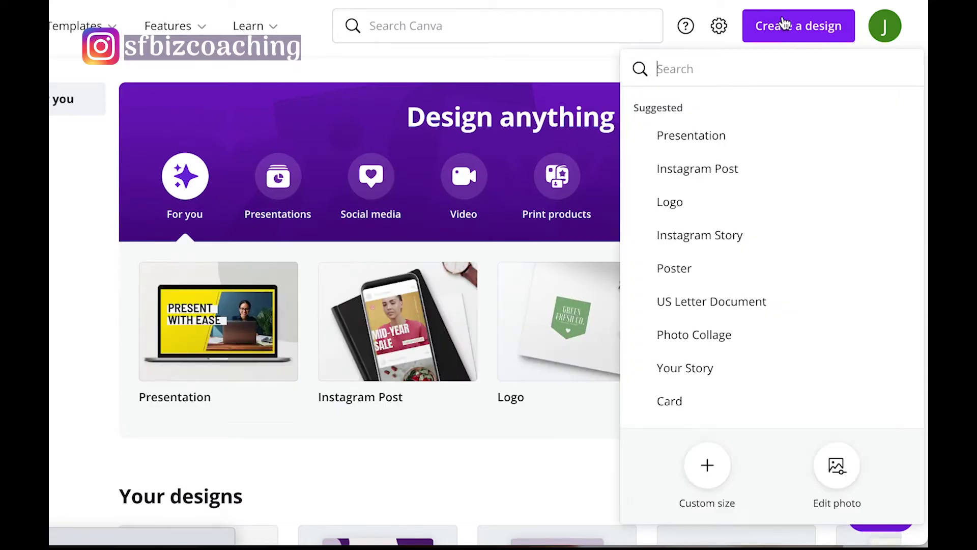
pyautogui.write('t')
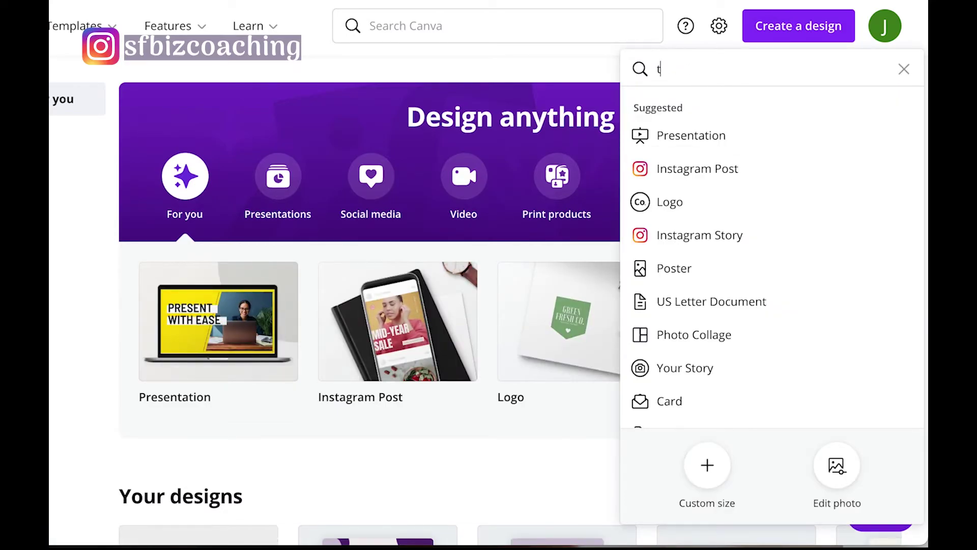
pyautogui.write('wit')
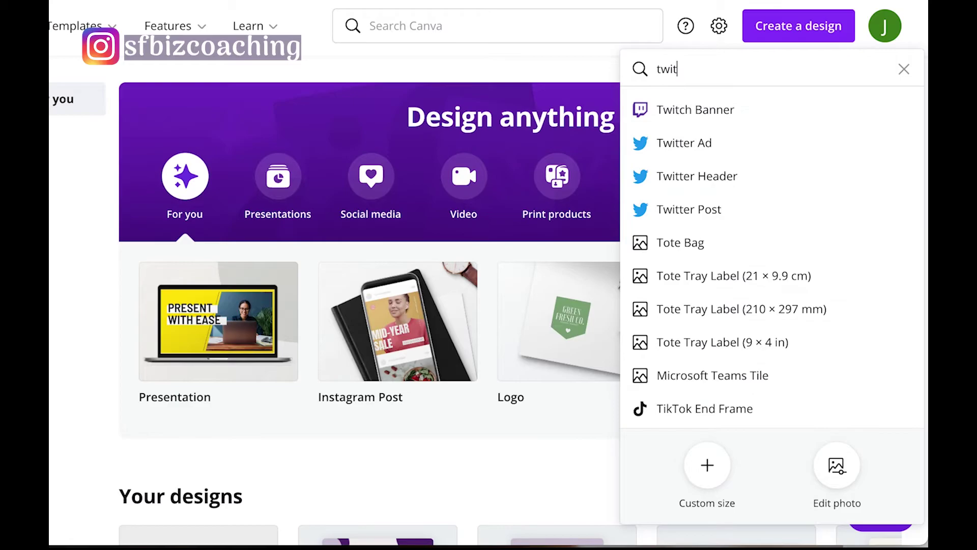
pyautogui.write('ter')
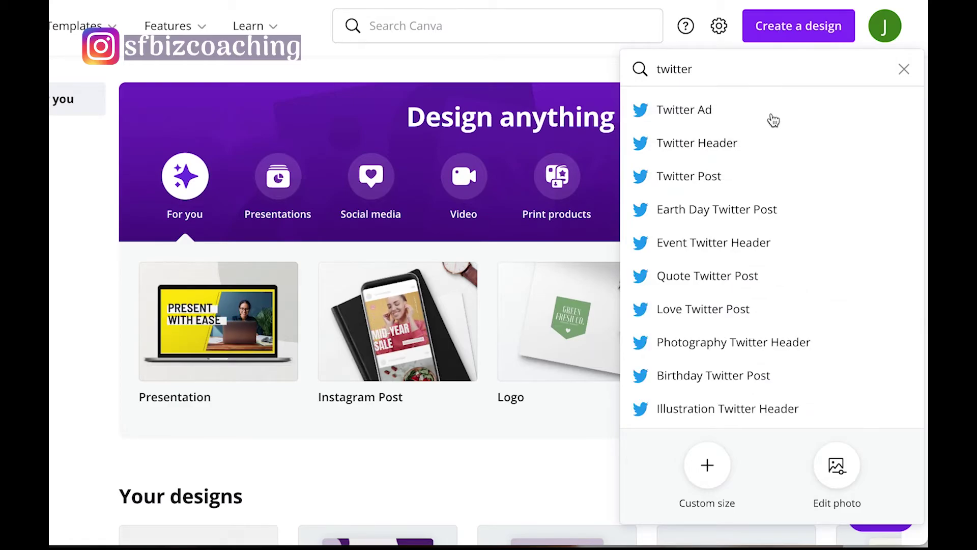
pyautogui.click(704, 175)
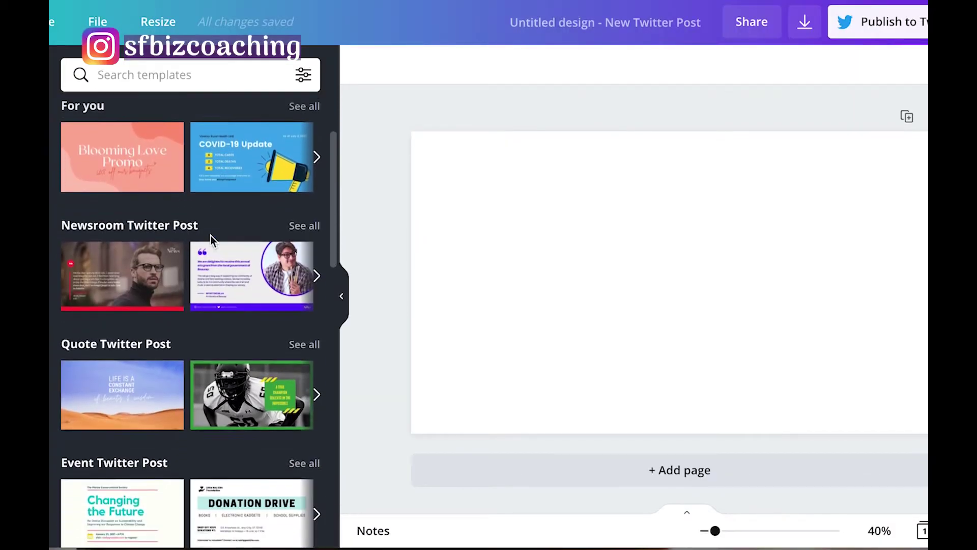
# Step: Apply the 'Life is a constant exchange' quote template with a yellow lemon background
pyautogui.scroll(-4, 211, 236)
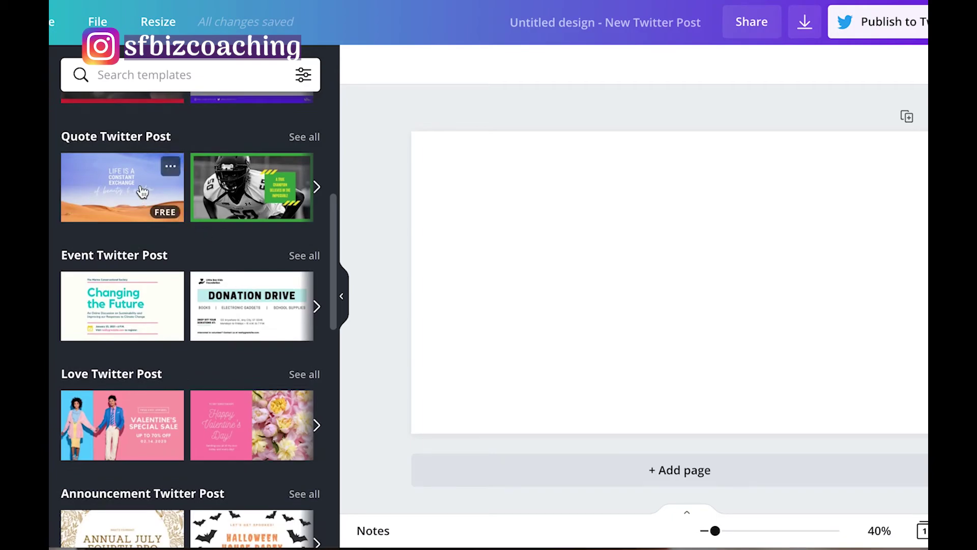
pyautogui.click(143, 192)
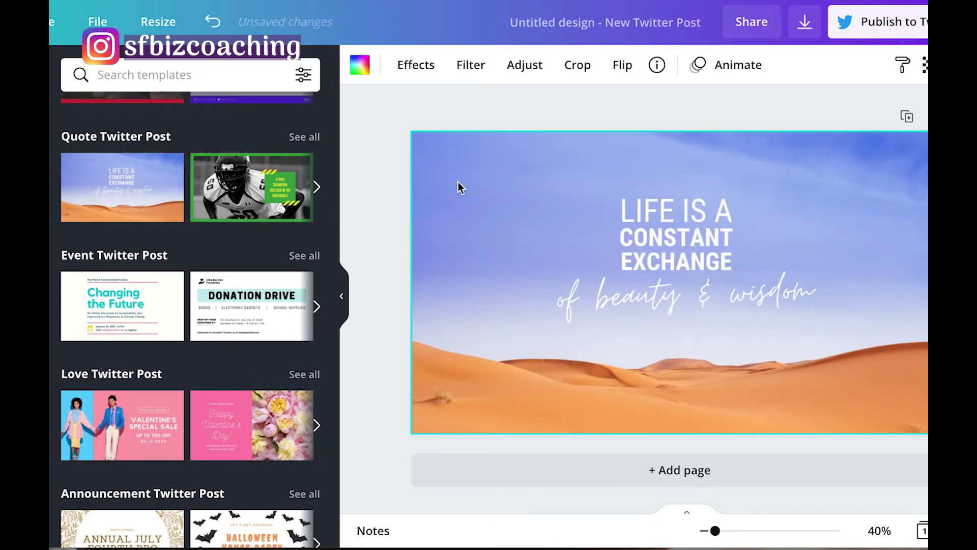
pyautogui.click(96, 207)
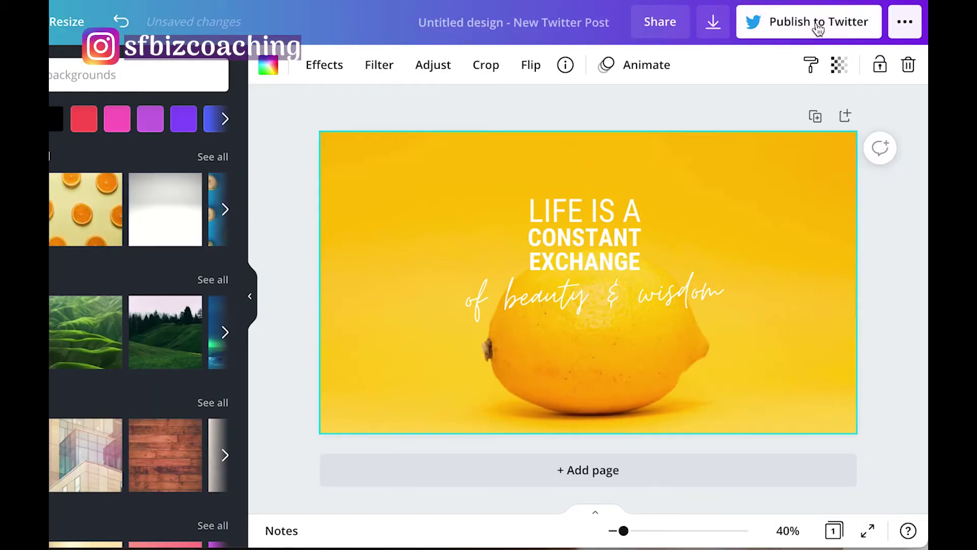
pyautogui.click(817, 26)
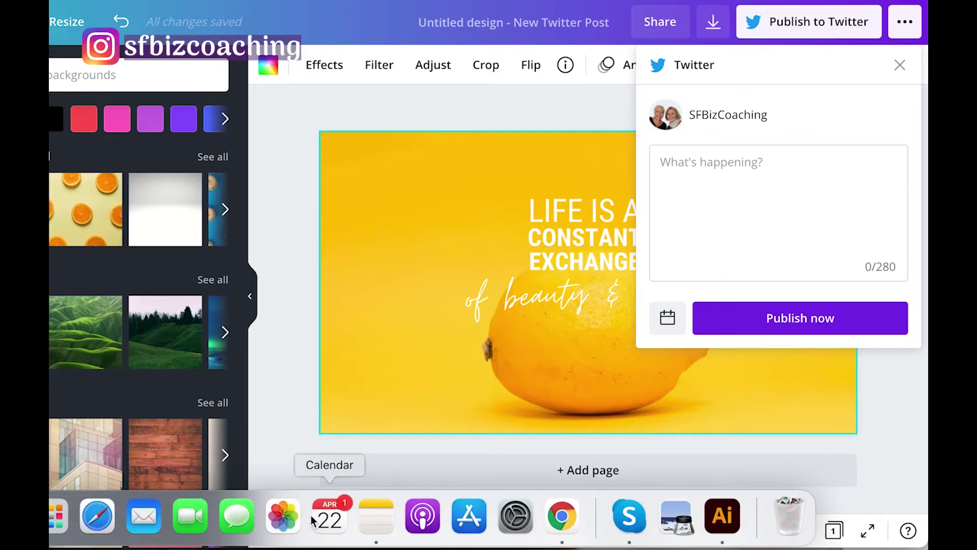
# Step: Paste 'Agree? #life #wisdom #beauty' from Notes, publish to Twitter, and open the tweet
pyautogui.click(376, 519)
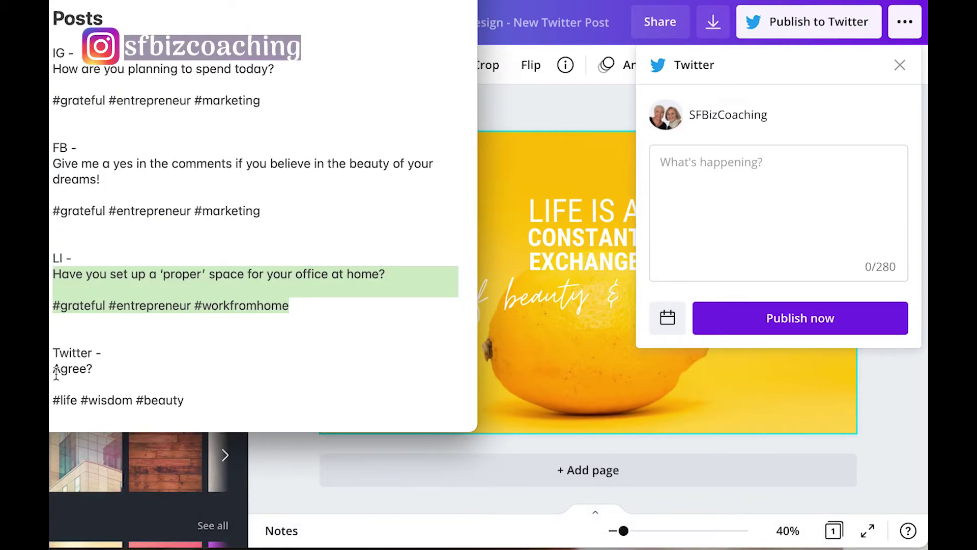
pyautogui.moveTo(56, 372); pyautogui.dragTo(194, 401)
pyautogui.press('super+c')
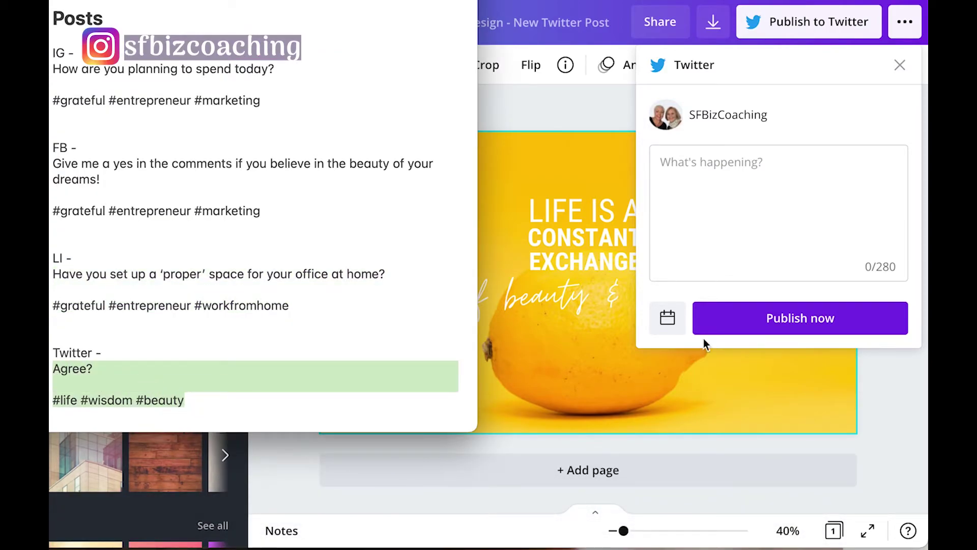
pyautogui.click(740, 236)
pyautogui.click(728, 172)
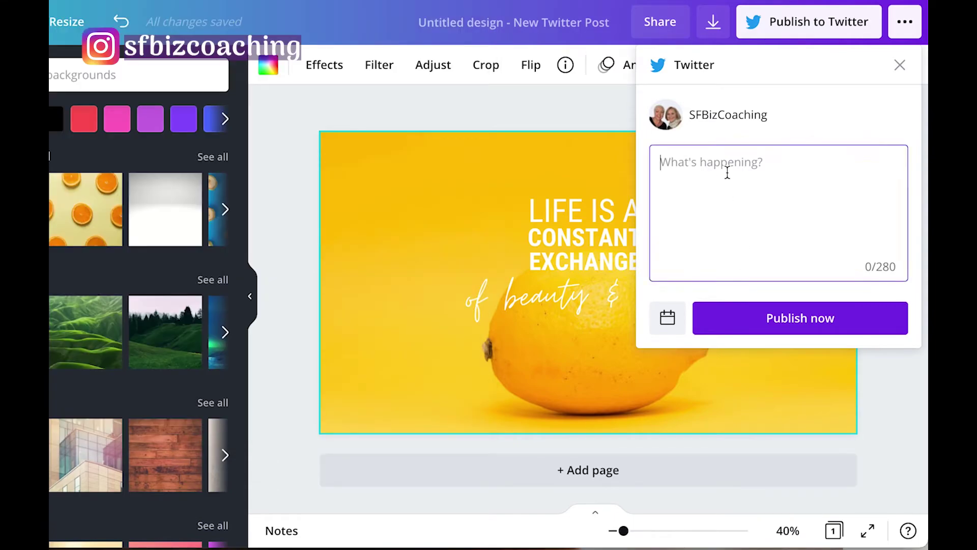
pyautogui.press('super+v')
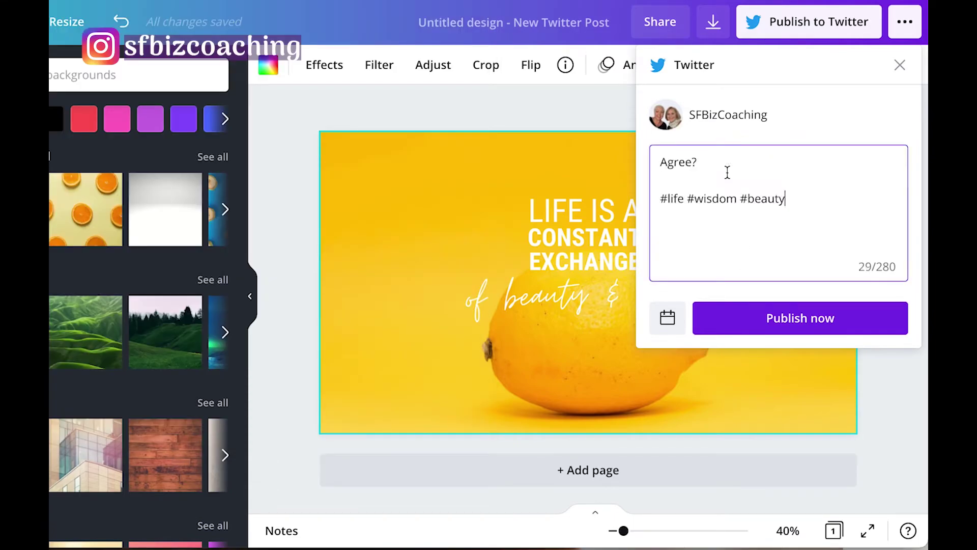
pyautogui.click(809, 319)
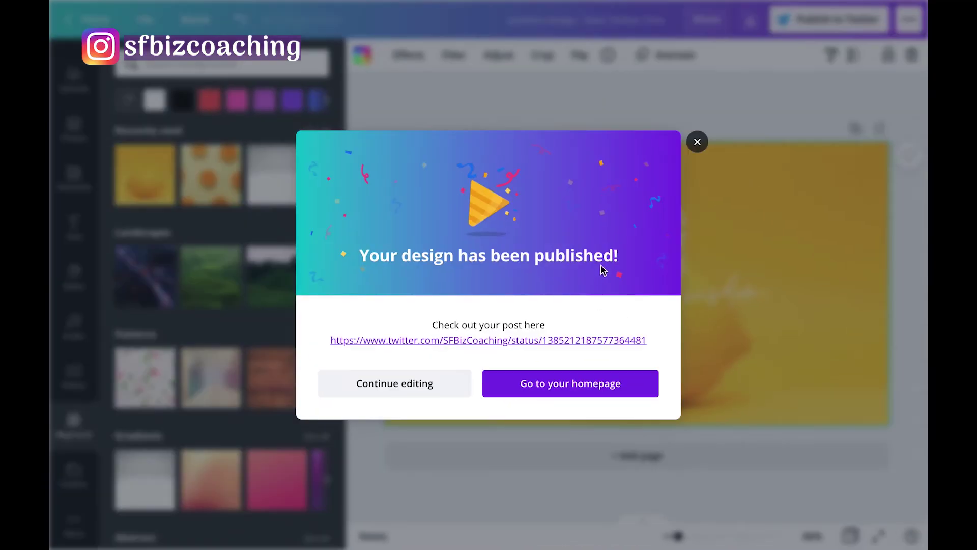
pyautogui.click(580, 340)
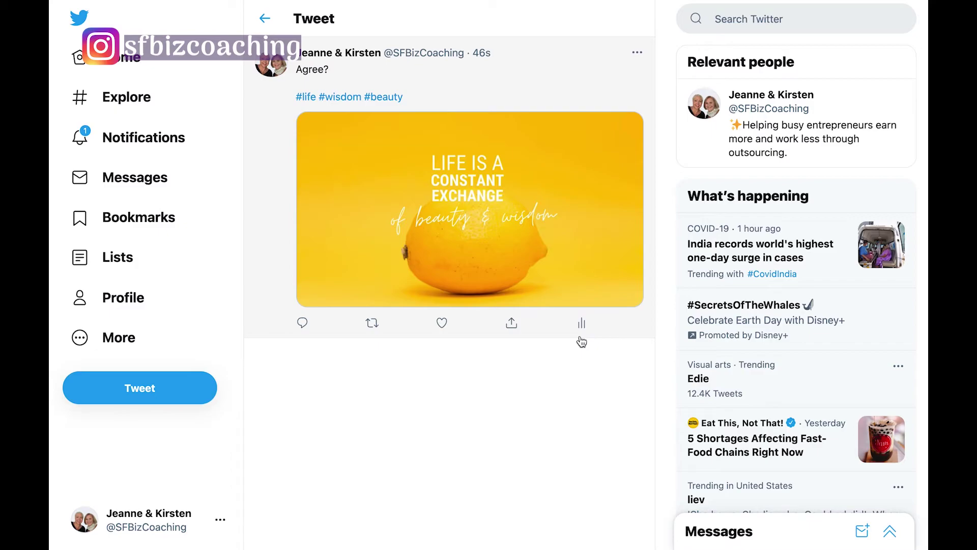
# Step: Close the published dialog and open the Content Planner calendar at the Apr 22 week
pyautogui.moveTo(146, 5)
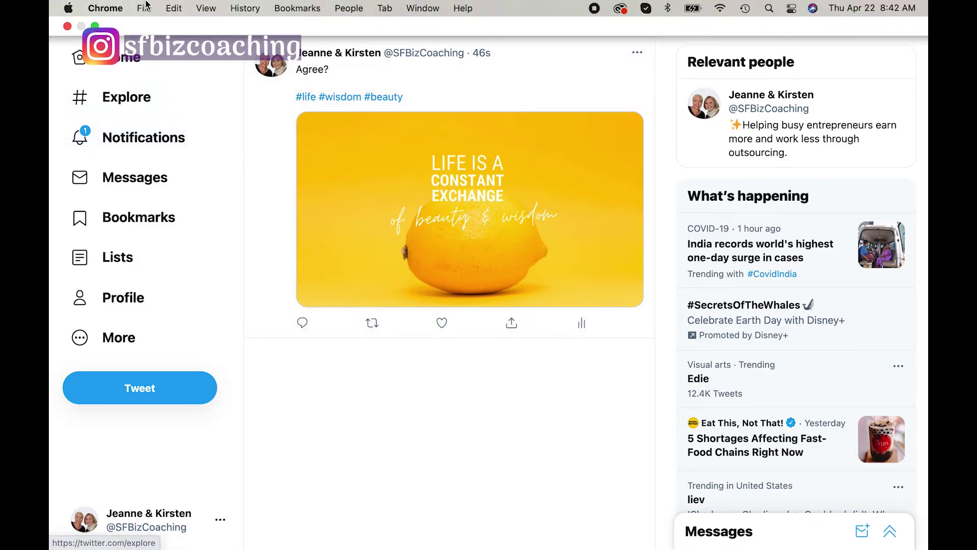
pyautogui.click(95, 25)
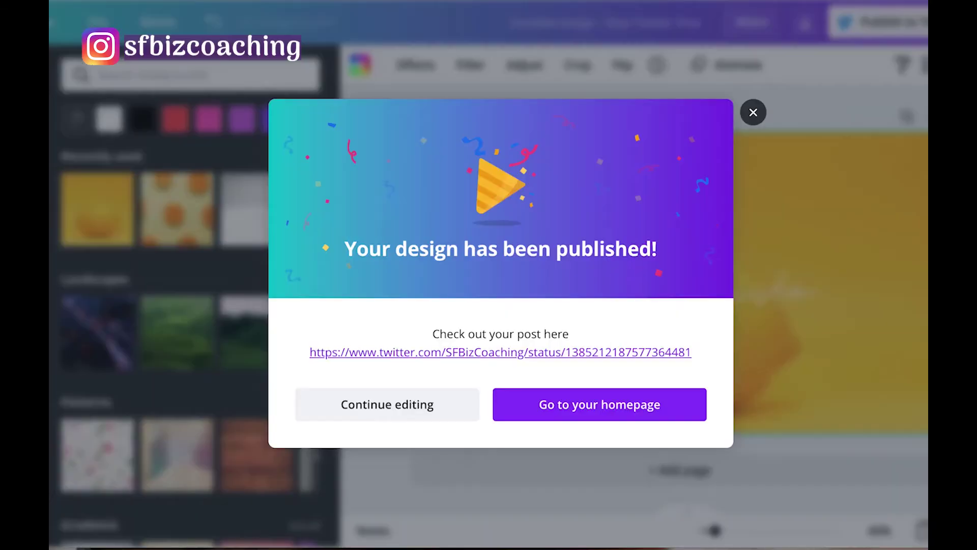
pyautogui.click(757, 118)
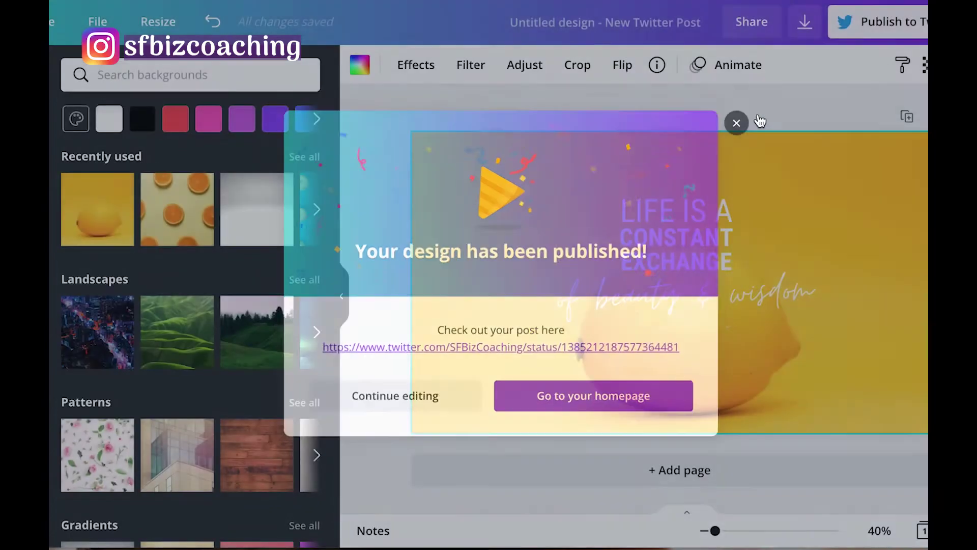
pyautogui.scroll(-3, 95, 435)
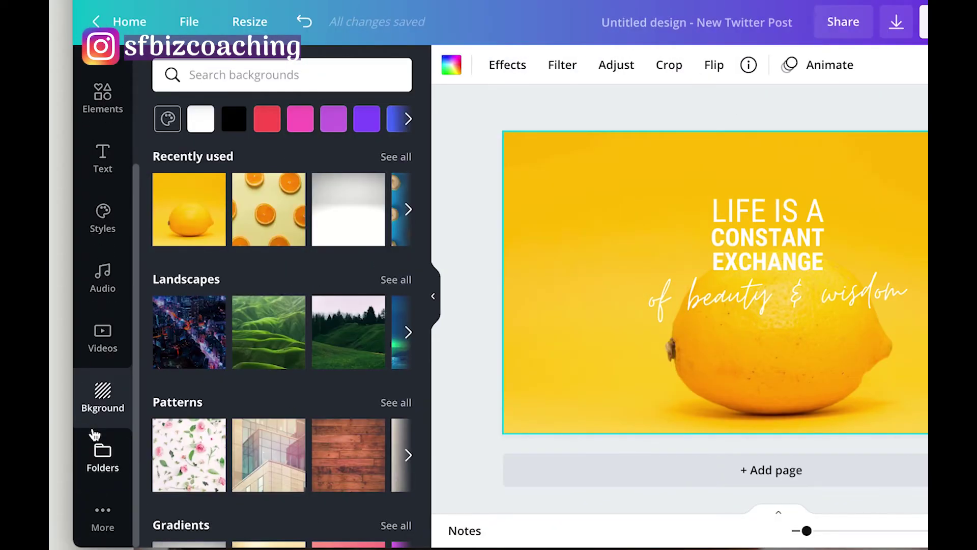
pyautogui.click(127, 21)
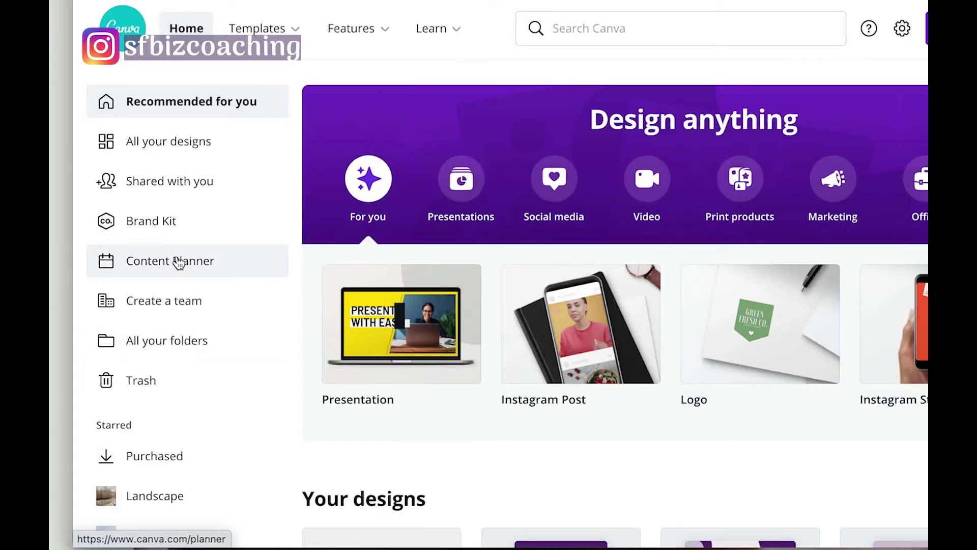
pyautogui.click(178, 262)
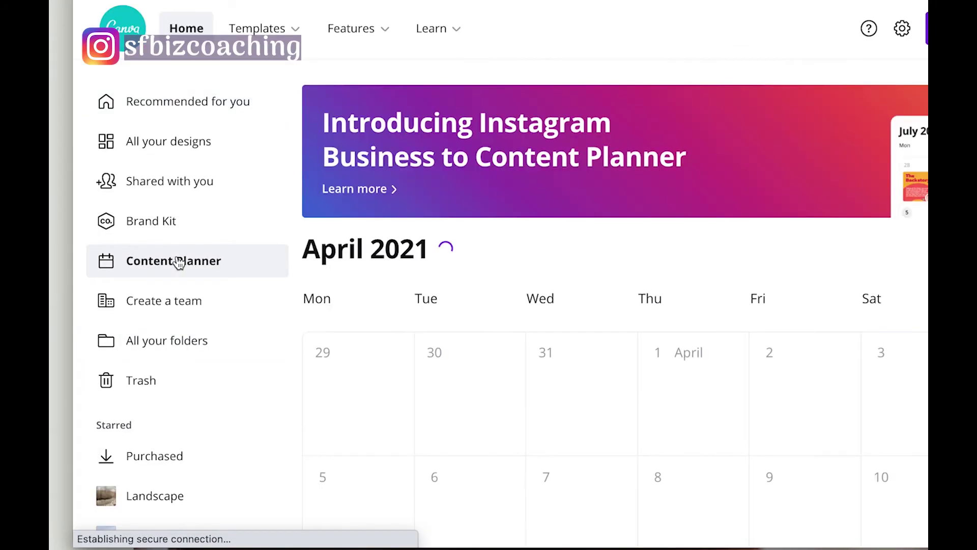
pyautogui.scroll(-8, 506, 296)
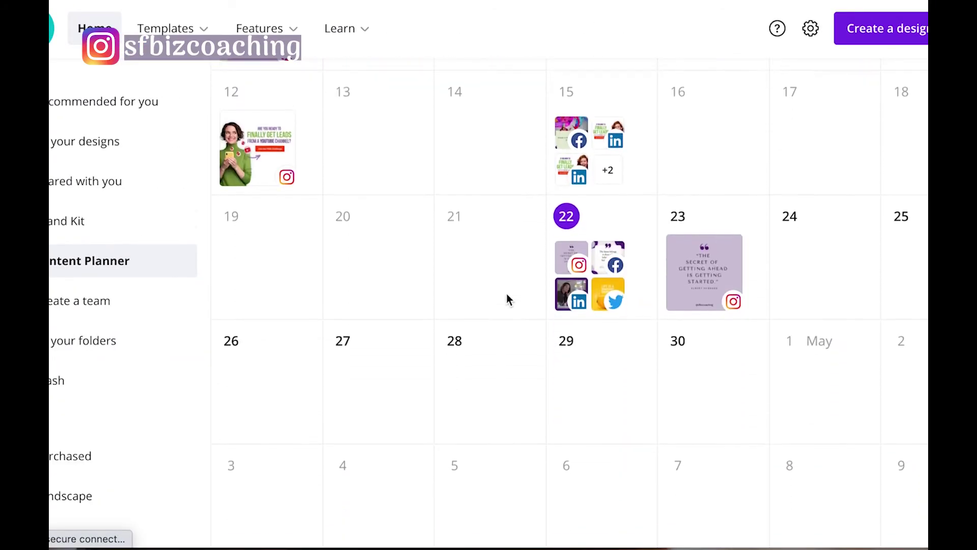
pyautogui.scroll(-1, 506, 295)
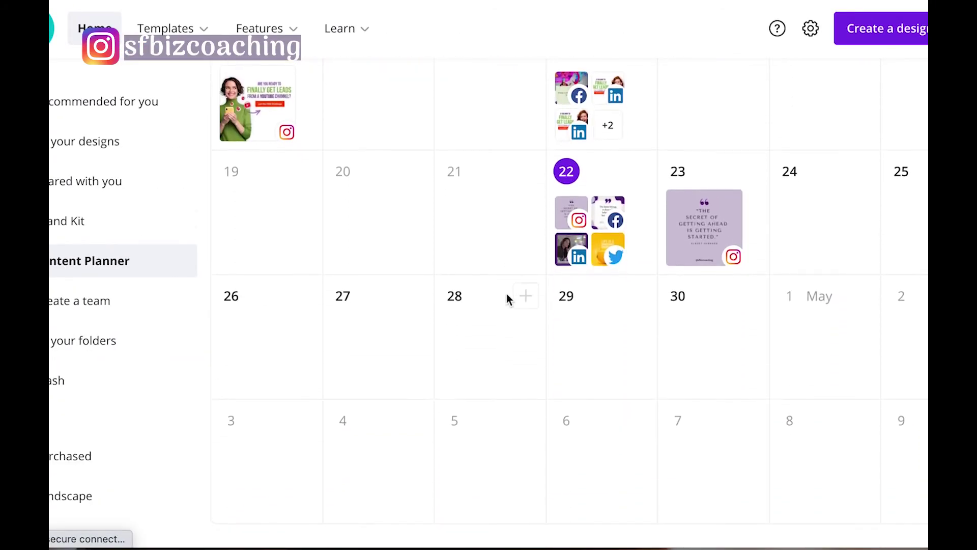